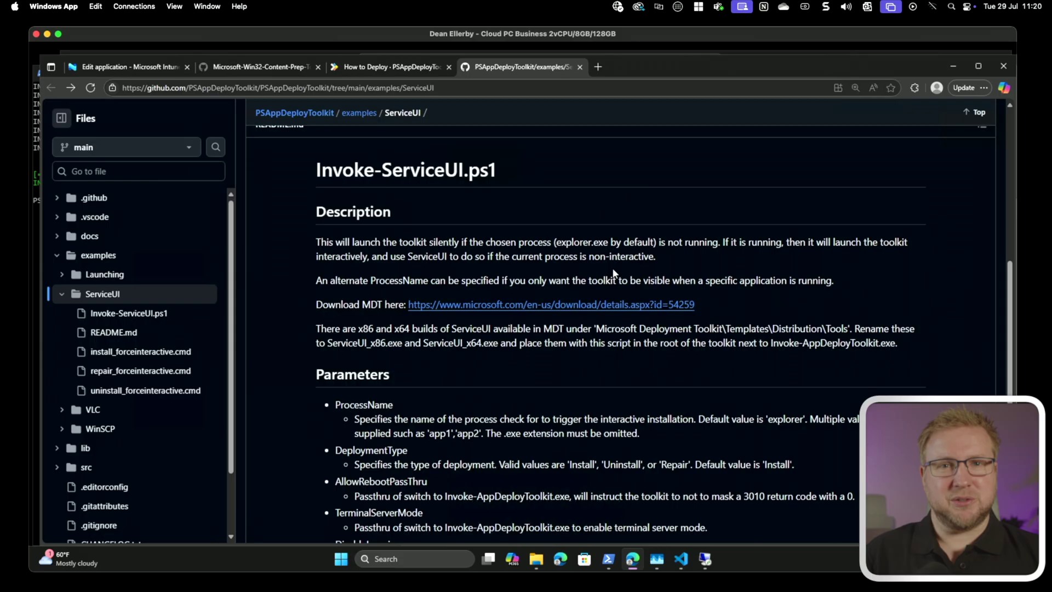
# Bring the Downloads File Explorer window forward and open the Windows (C:) drive.
pyautogui.scroll(5, 485, 268)
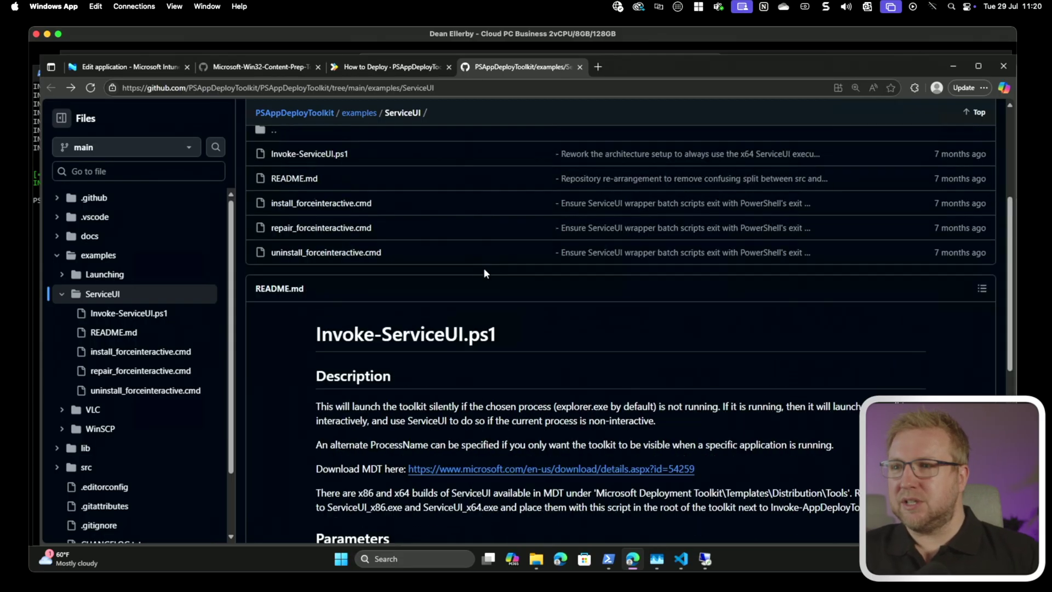
pyautogui.scroll(-2, 460, 318)
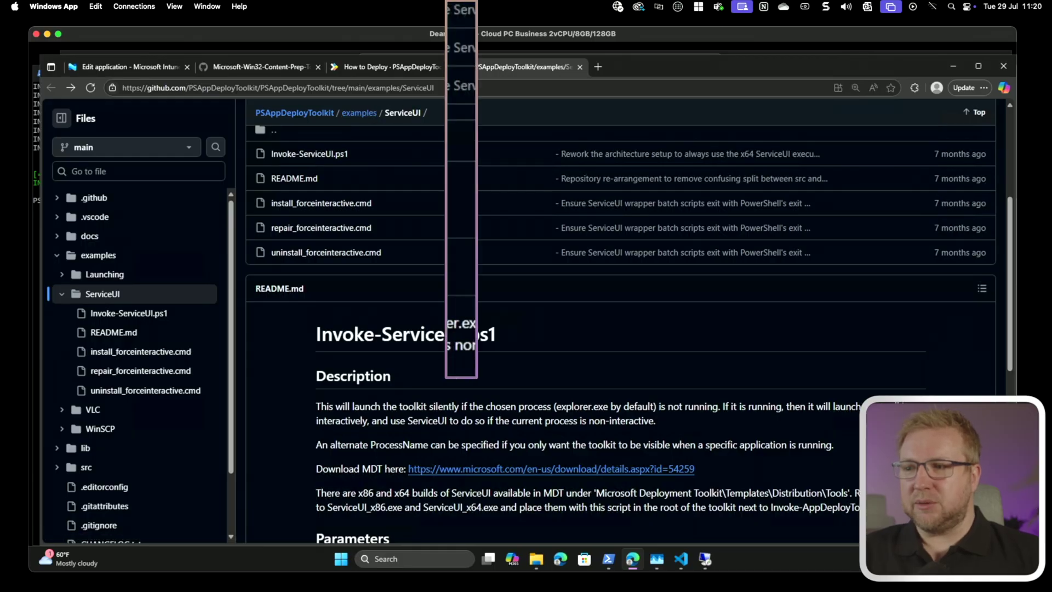
pyautogui.scroll(-2, 439, 329)
pyautogui.scroll(-1, 441, 371)
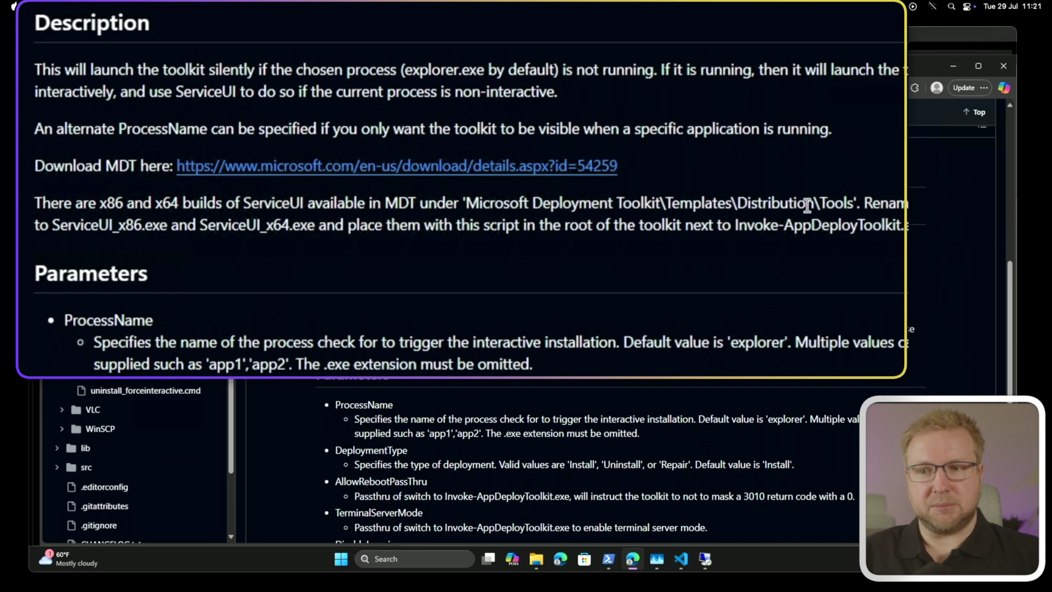
pyautogui.click(539, 555)
pyautogui.click(501, 501)
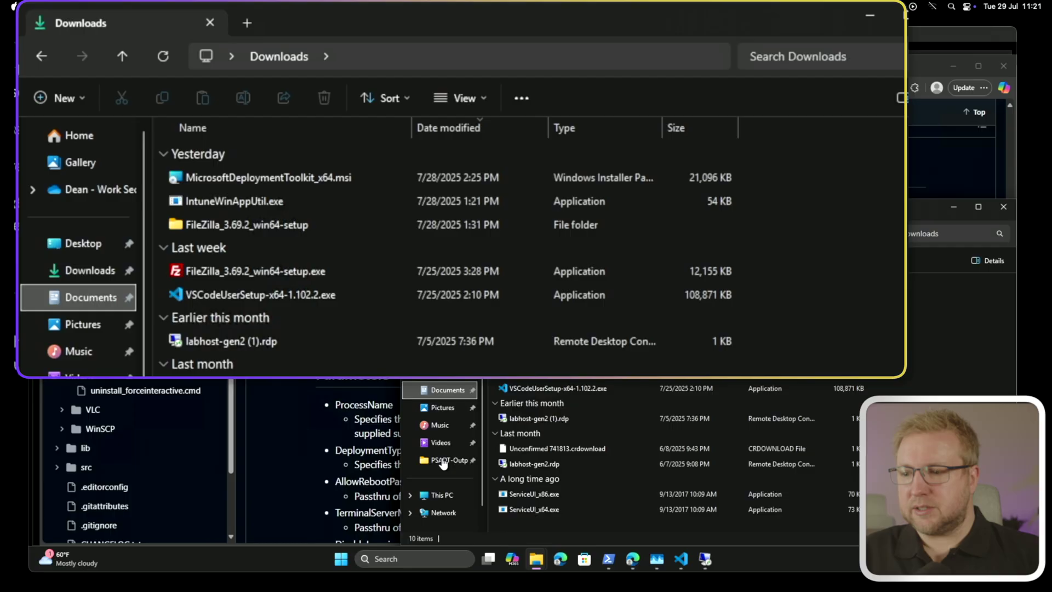
pyautogui.click(443, 495)
pyautogui.doubleClick(264, 153)
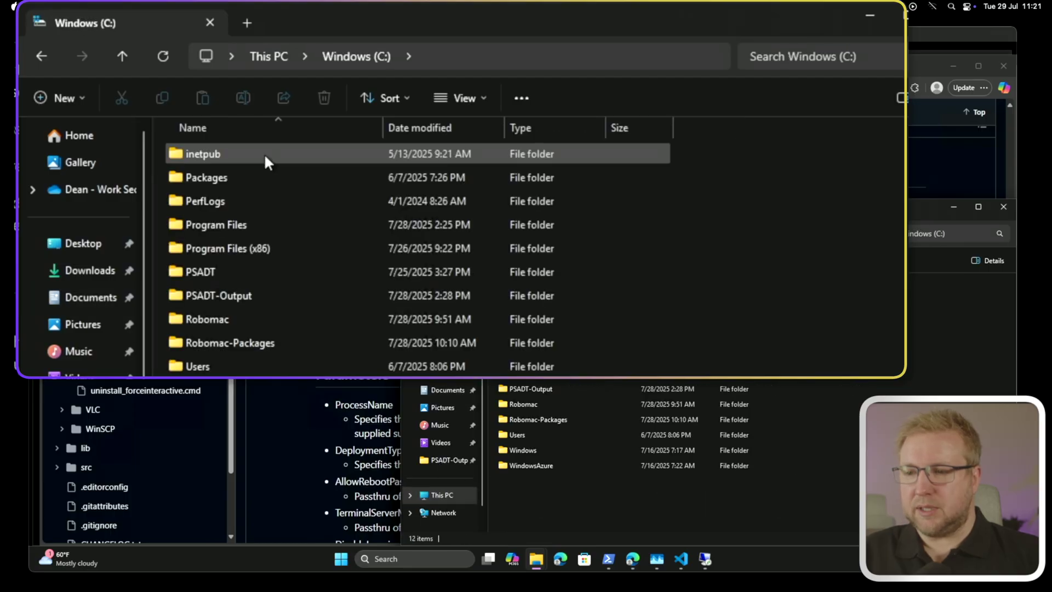
# Browse Program Files\Microsoft Deployment Toolkit\Templates\Distribution\Tools\x64 and select ServiceUI.exe (73 KB).
pyautogui.doubleClick(282, 219)
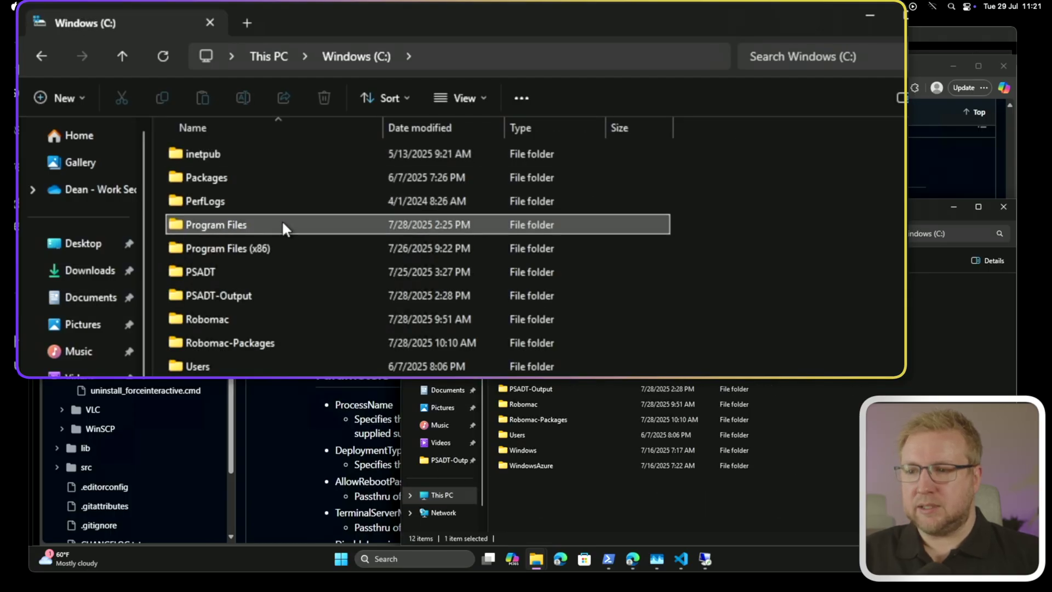
pyautogui.scroll(-2, 576, 437)
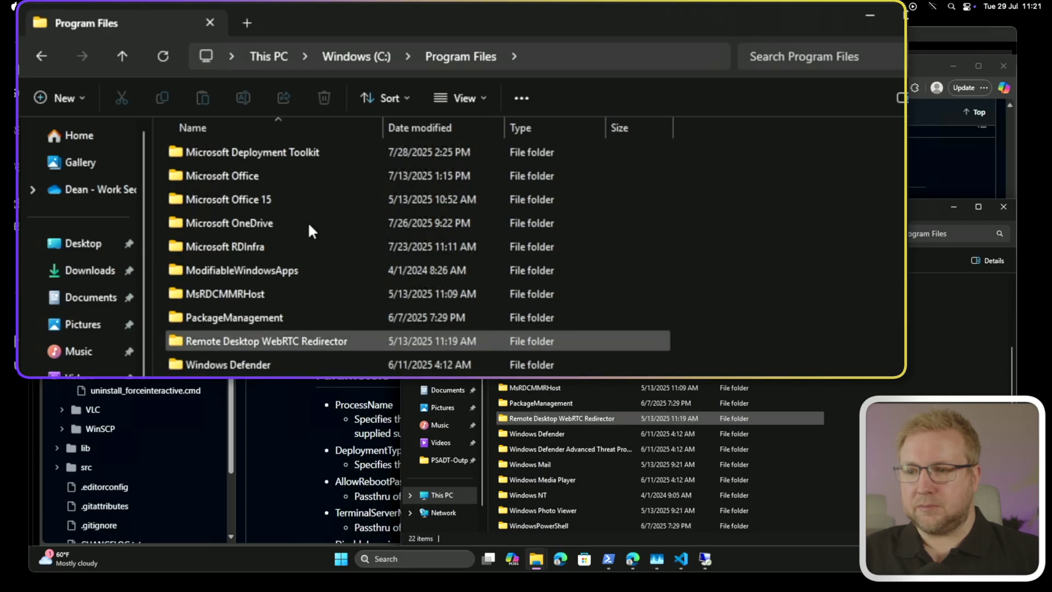
pyautogui.doubleClick(307, 153)
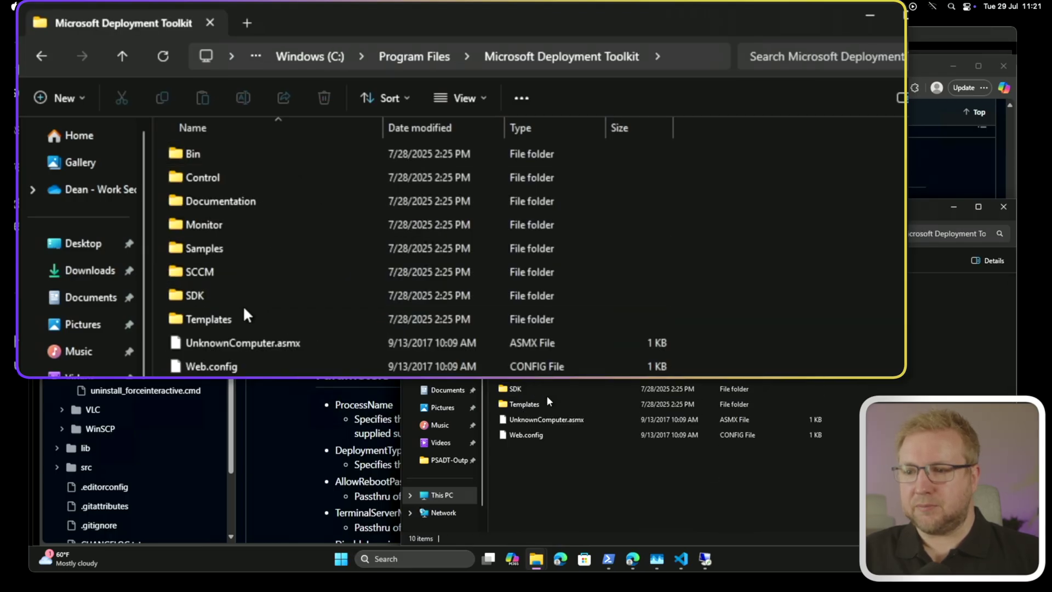
pyautogui.doubleClick(241, 317)
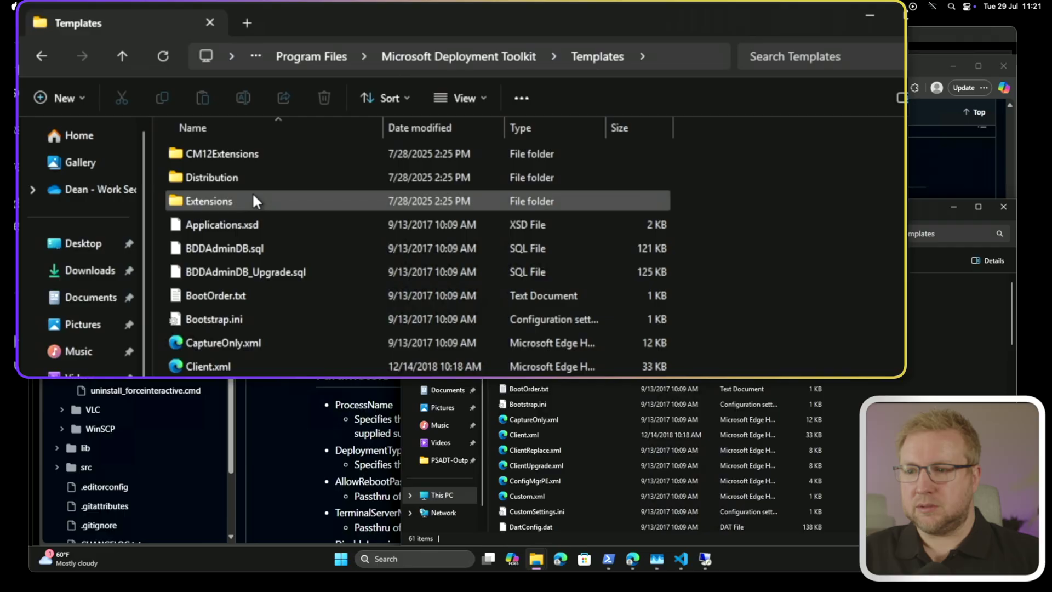
pyautogui.doubleClick(252, 176)
pyautogui.doubleClick(255, 369)
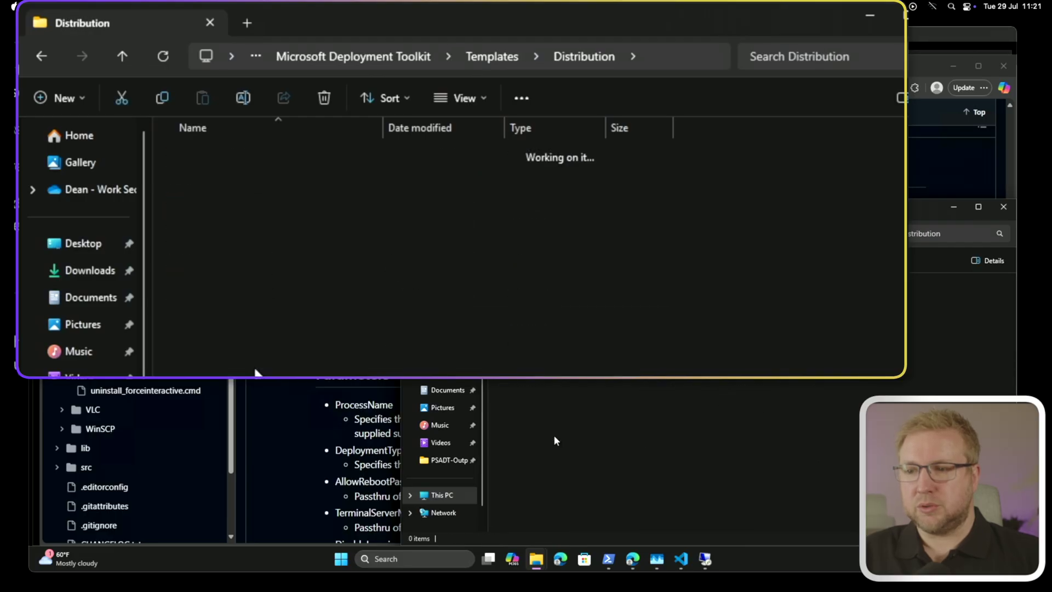
pyautogui.doubleClick(249, 195)
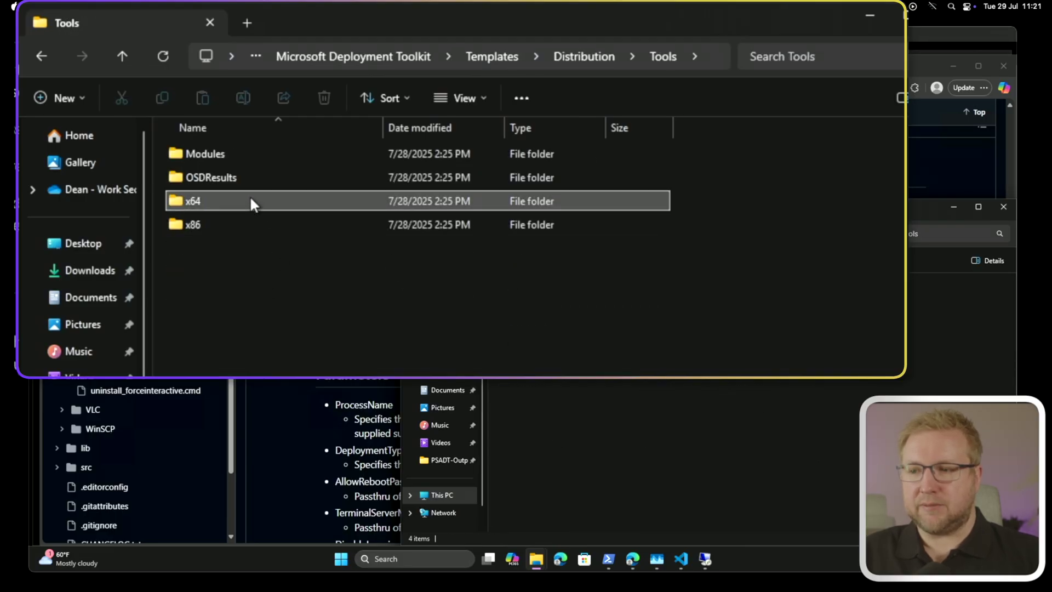
pyautogui.scroll(-8, 291, 296)
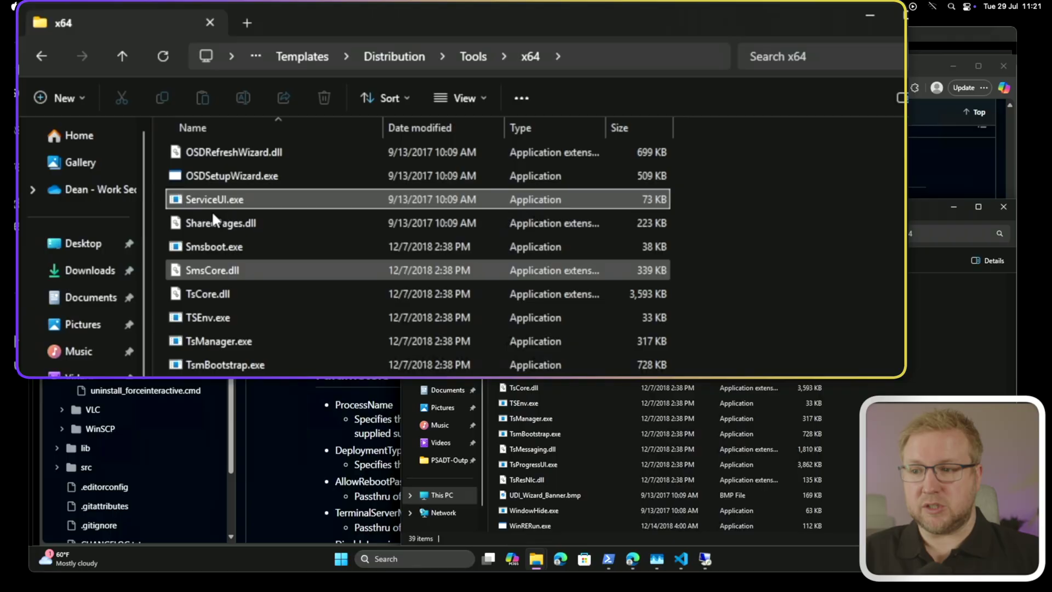
pyautogui.click(222, 200)
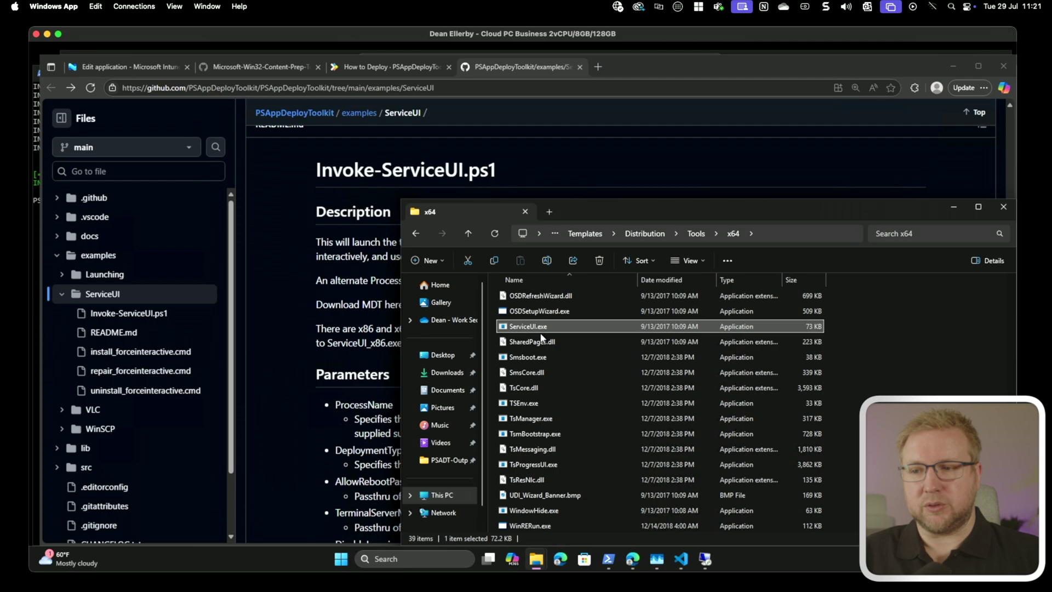
# In the other Explorer window, open C:\PSADT\FileZilla-v3-69-2 holding ServiceUI_x64.exe and ServiceUI_x86.exe.
pyautogui.click(697, 234)
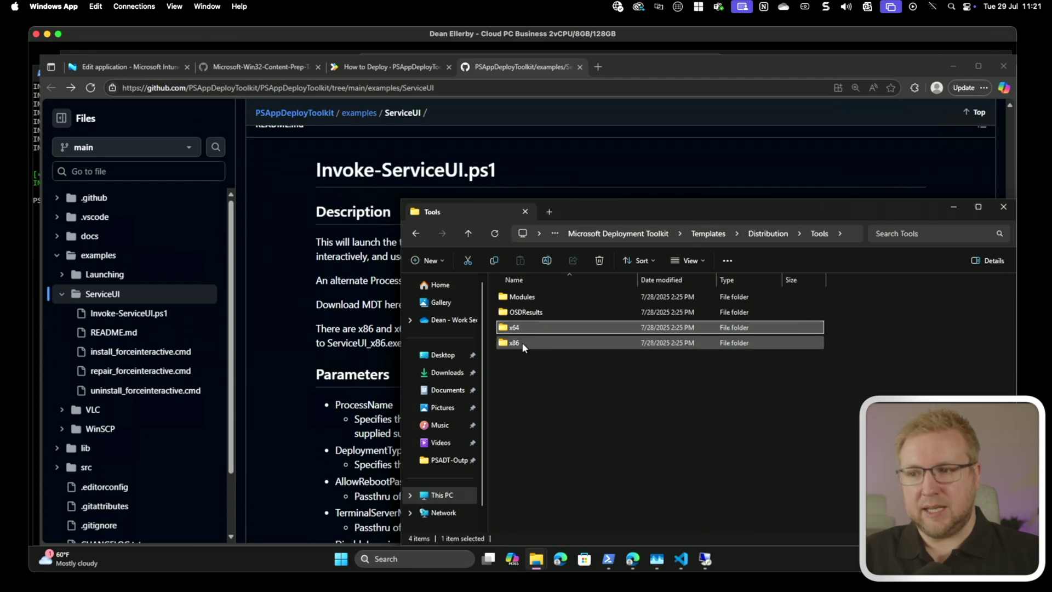
pyautogui.click(383, 342)
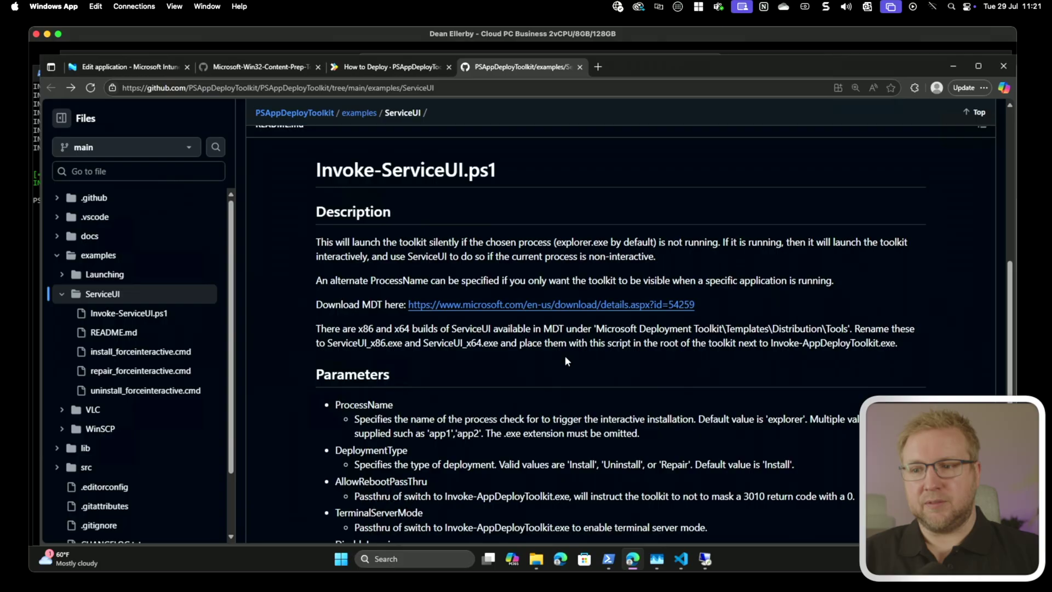
pyautogui.click(536, 558)
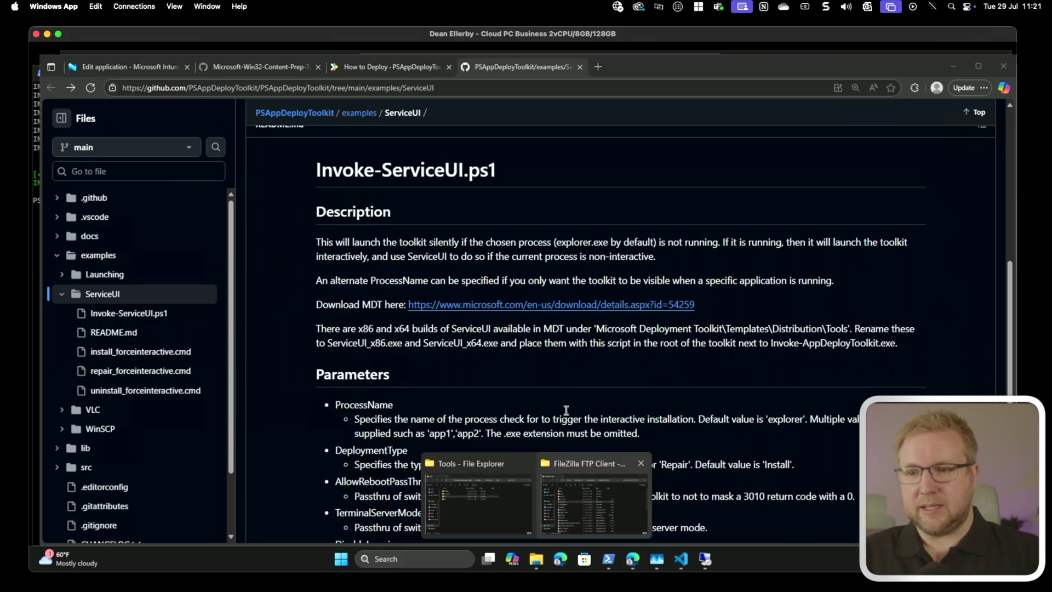
pyautogui.click(582, 489)
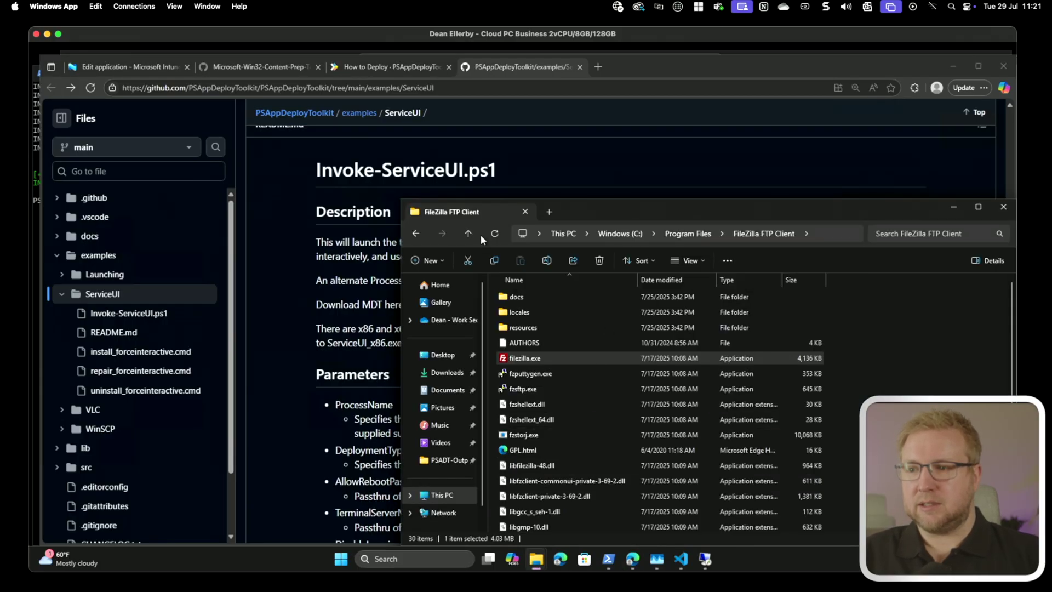
pyautogui.click(444, 459)
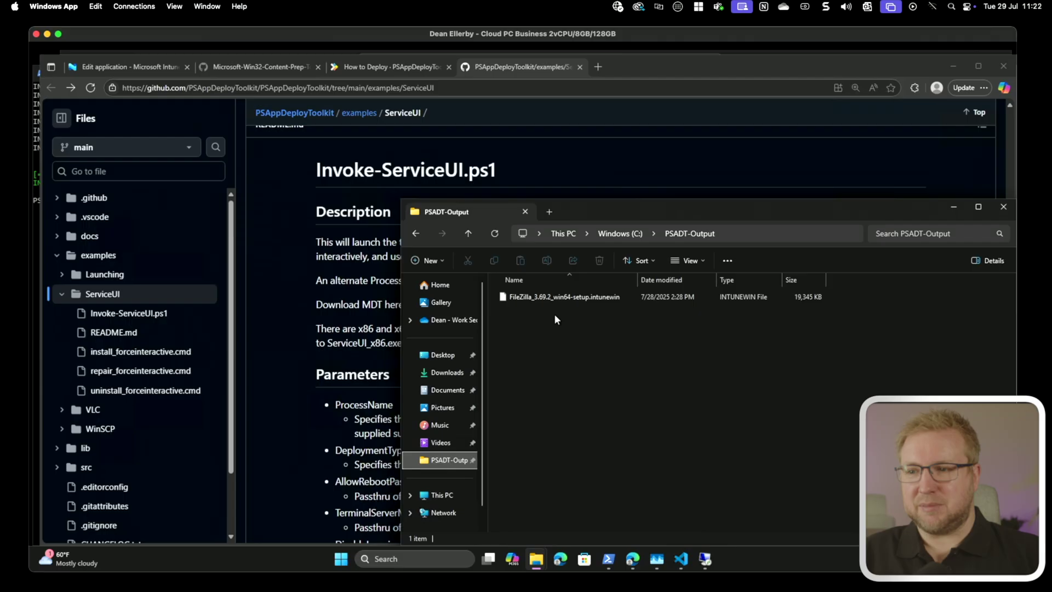
pyautogui.click(619, 233)
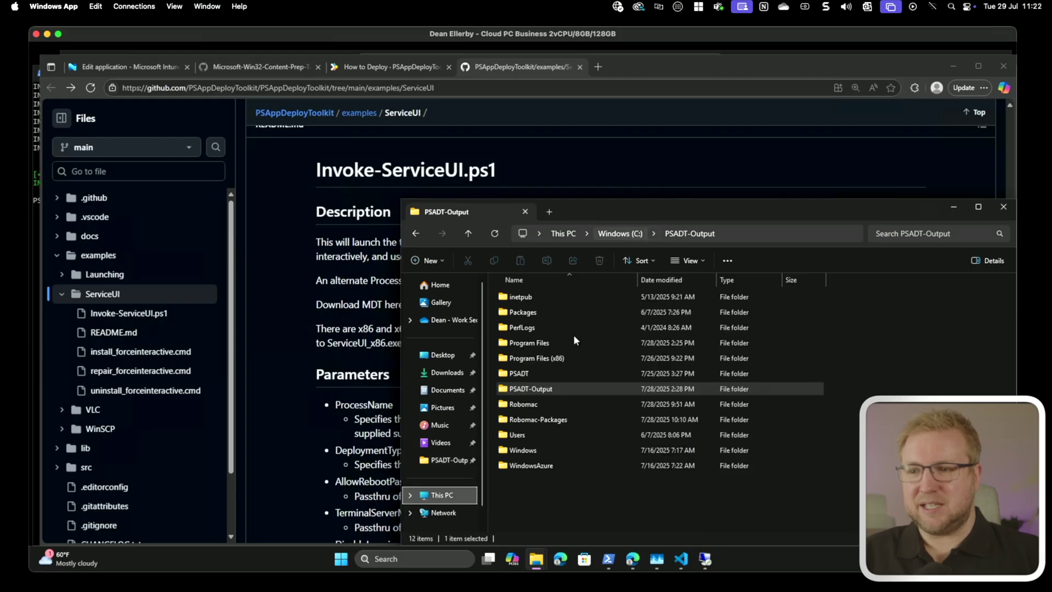
pyautogui.doubleClick(542, 373)
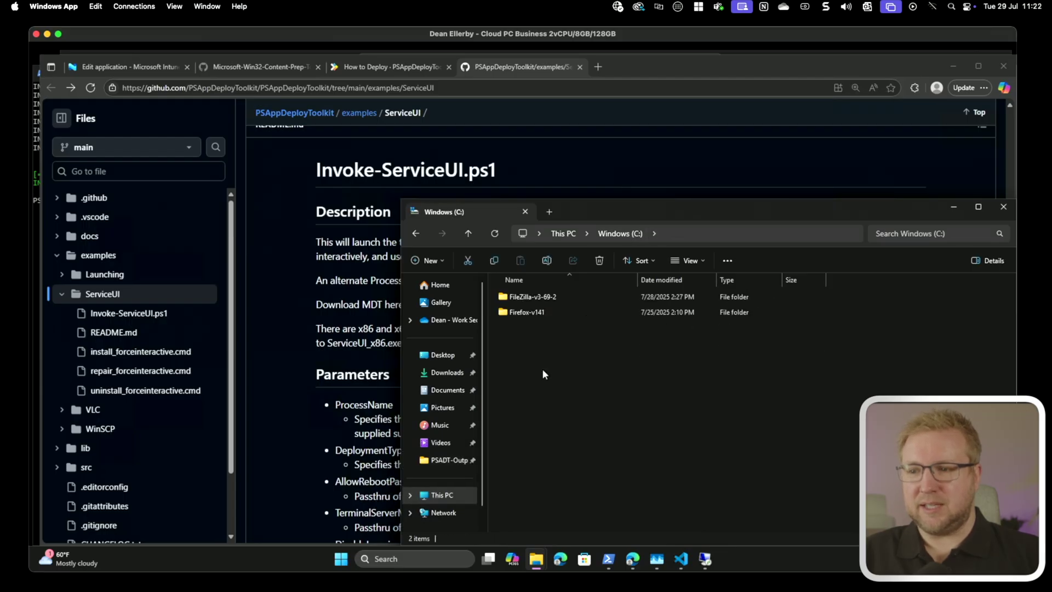
pyautogui.doubleClick(533, 298)
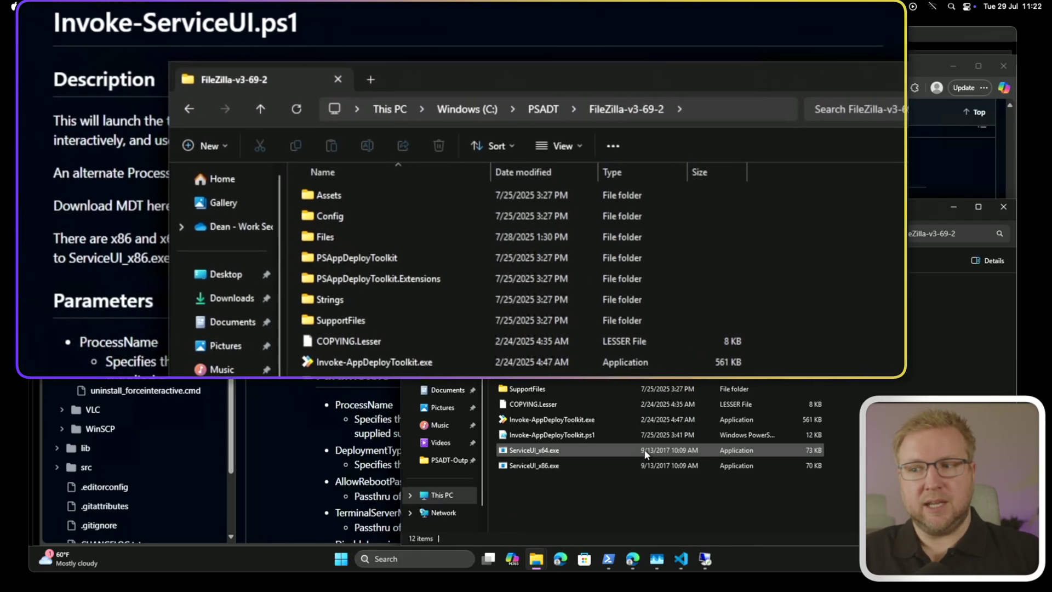
# Review the ServiceUI README's Invoke-AppDeployToolkit.exe instructions on GitHub.
pyautogui.hotkey('alt', 'Tab')
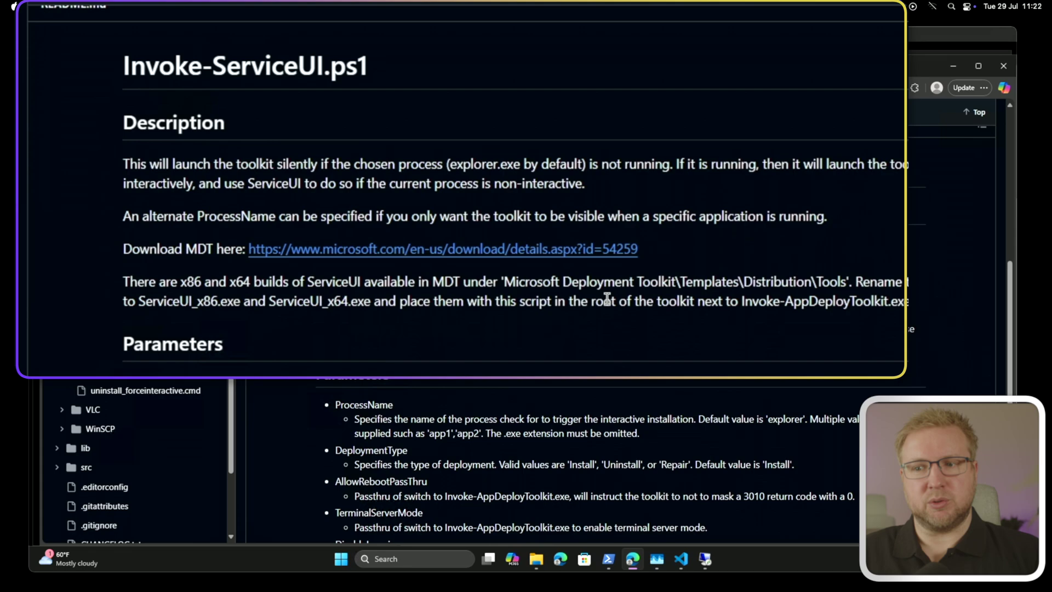
pyautogui.moveTo(741, 302); pyautogui.dragTo(909, 303)
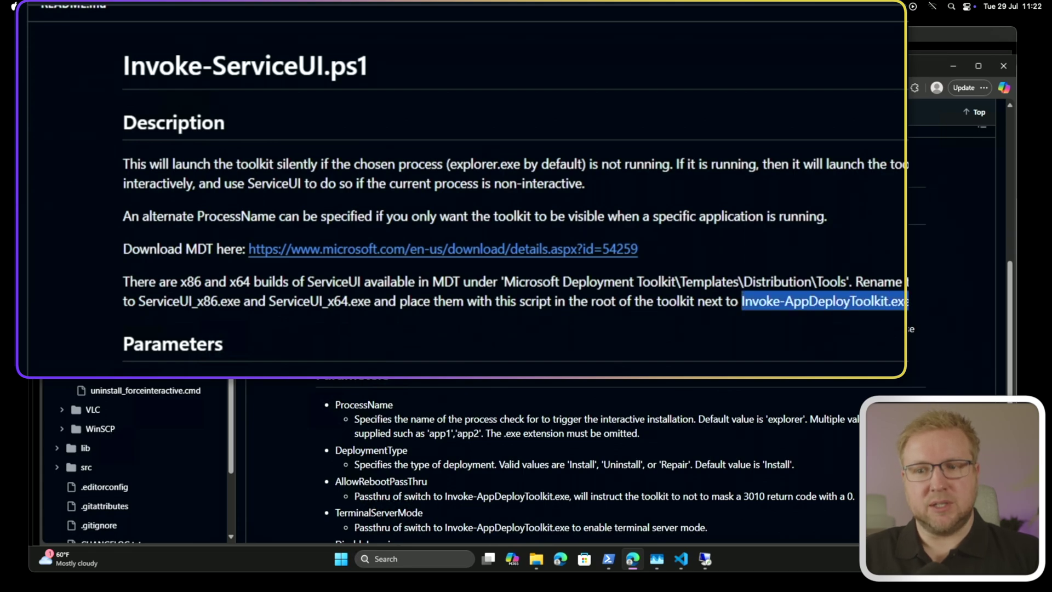
pyautogui.click(677, 336)
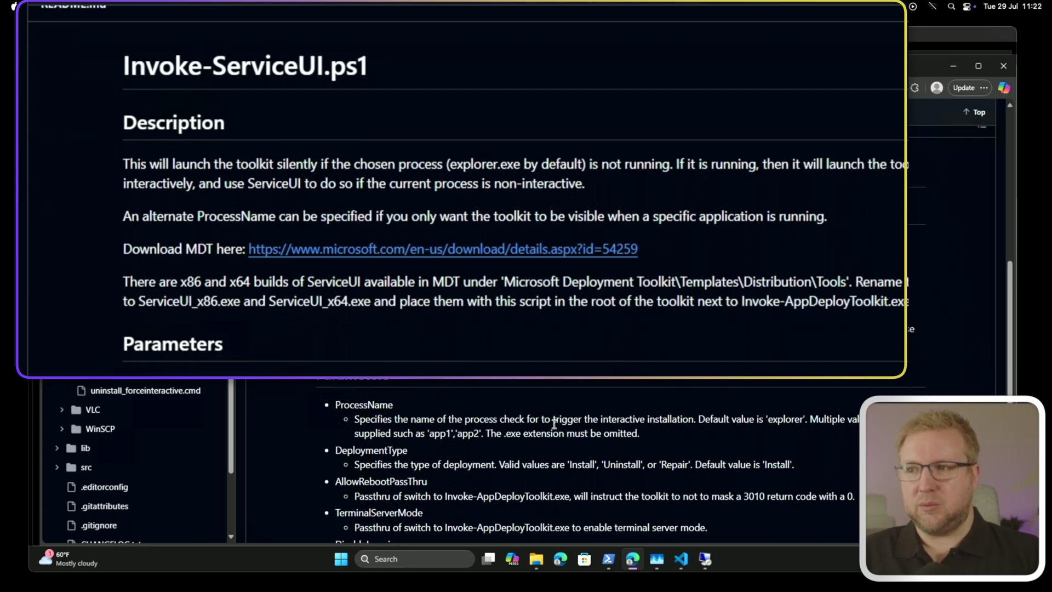
pyautogui.scroll(10, 610, 418)
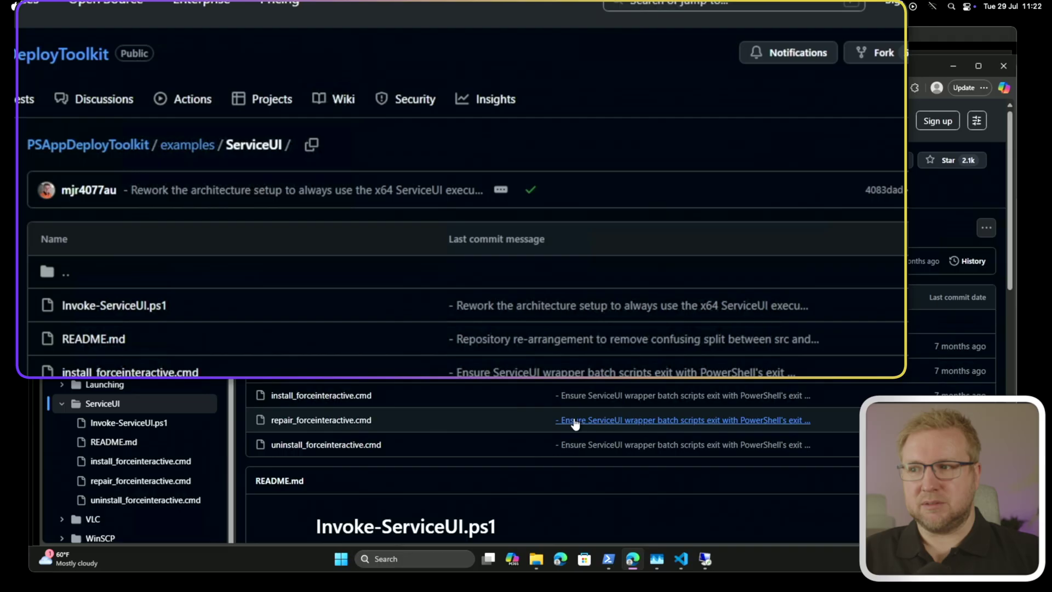
pyautogui.scroll(-2, 610, 422)
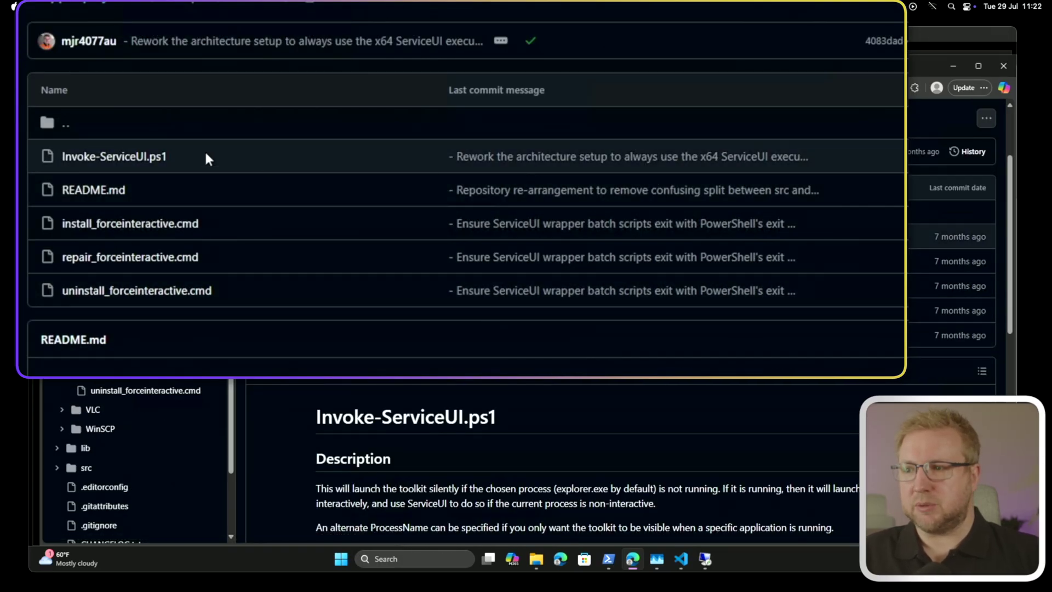
# Download the raw Invoke-ServiceUI.ps1 script, keep it despite the warning, and show it in Downloads.
pyautogui.click(116, 158)
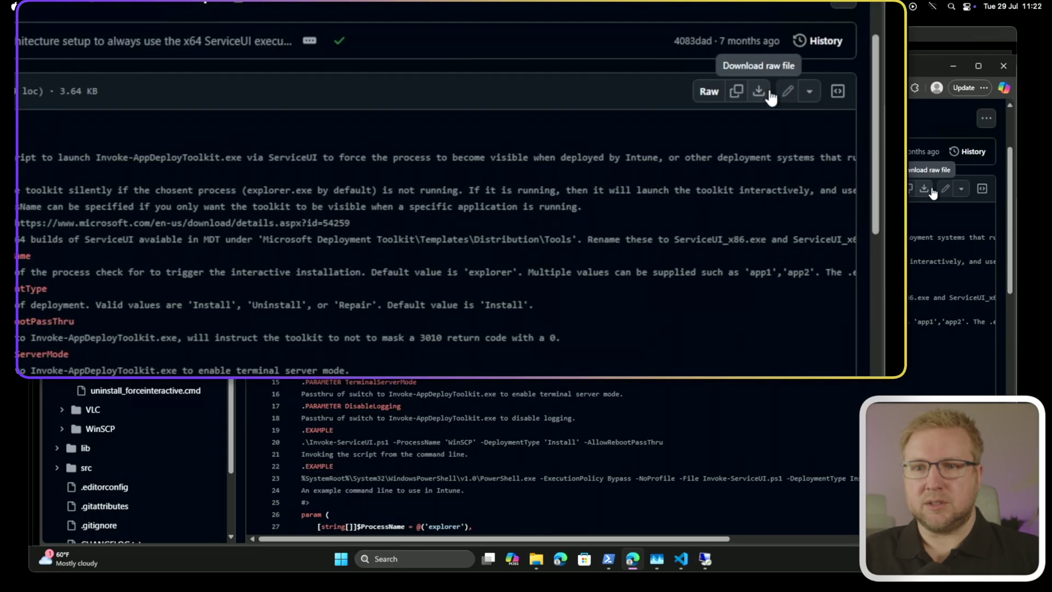
pyautogui.click(771, 97)
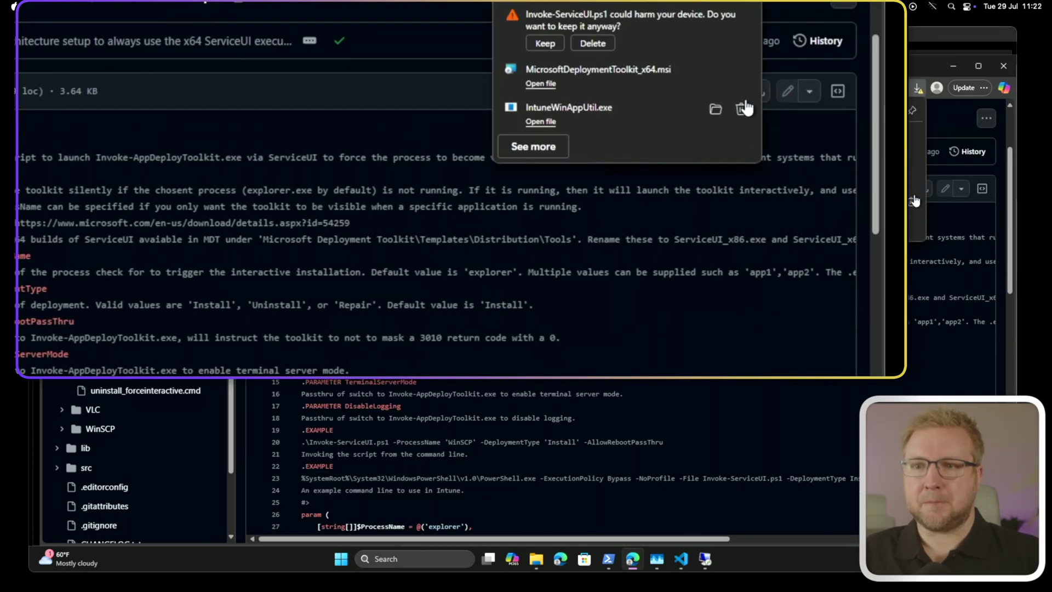
pyautogui.click(545, 43)
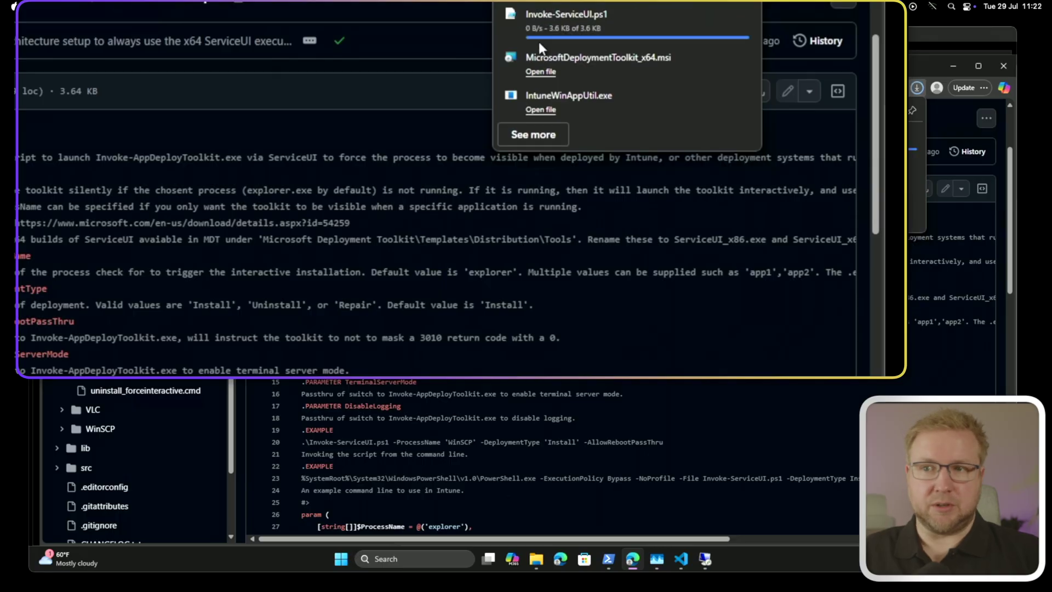
pyautogui.click(712, 20)
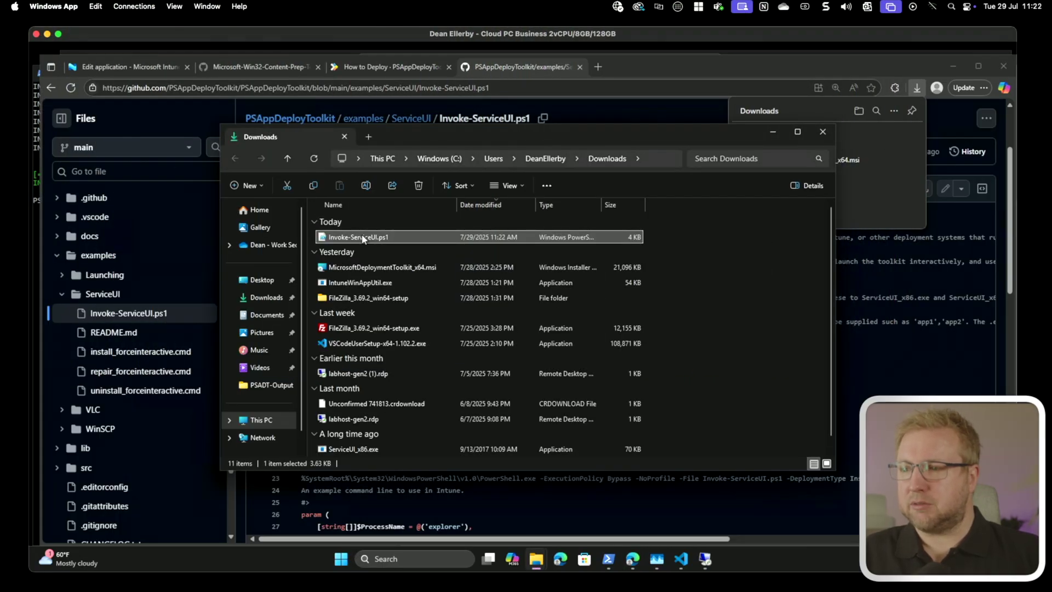
# Copy Invoke-ServiceUI.ps1 from Downloads into the FileZilla-v3-69-2 folder, then go up to C:\PSADT.
pyautogui.rightClick(366, 237)
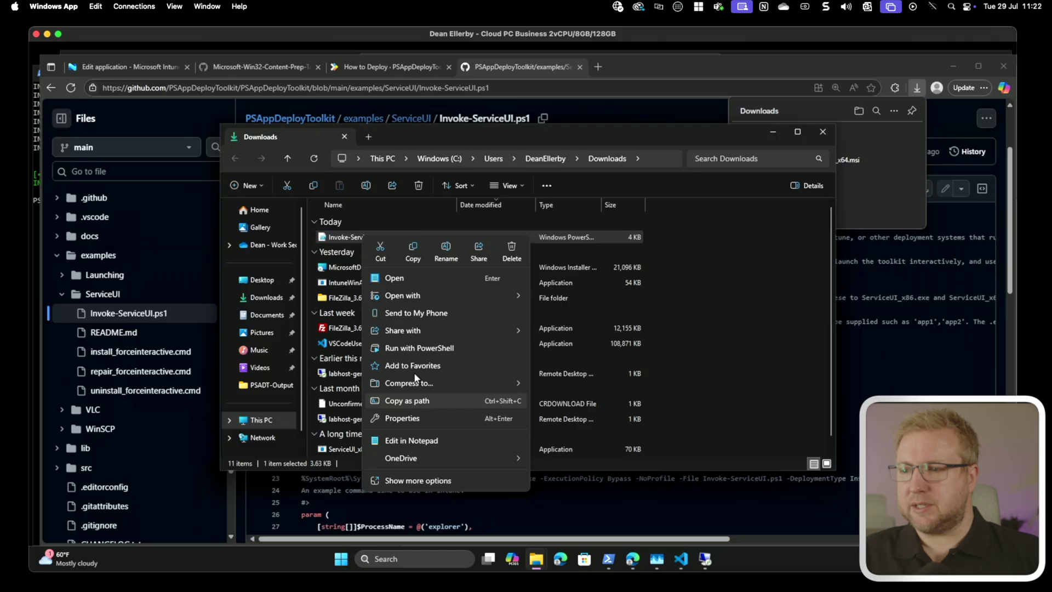
pyautogui.click(409, 249)
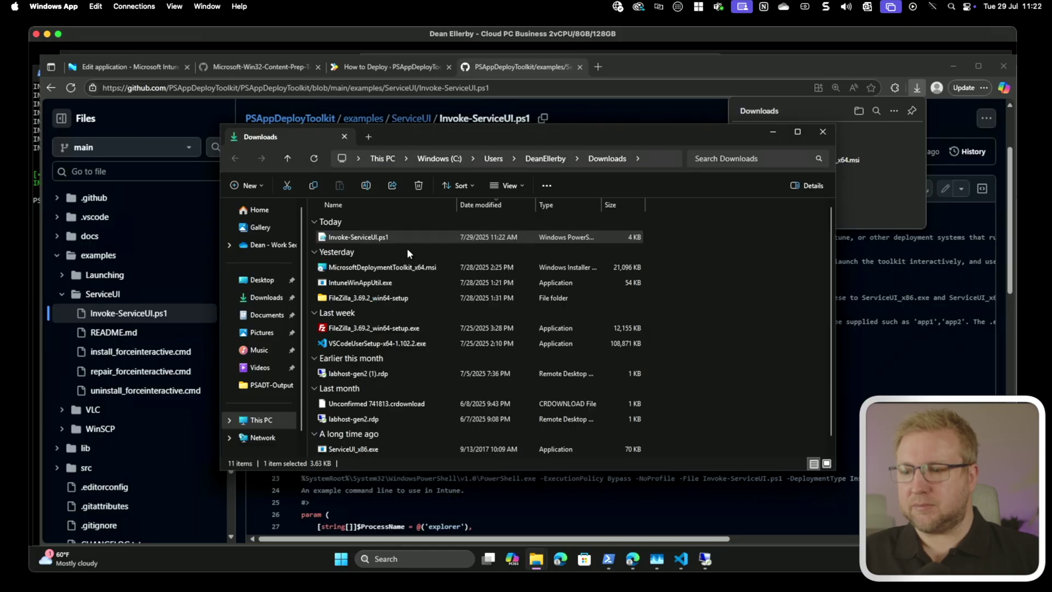
pyautogui.moveTo(536, 558)
pyautogui.click(505, 504)
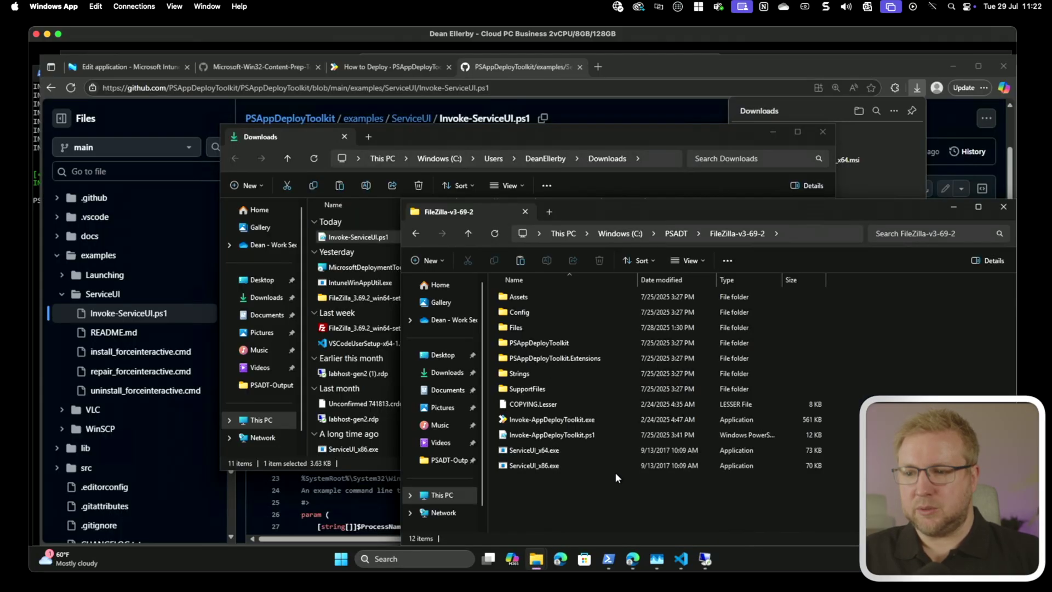
pyautogui.hotkey('ctrl', 'v')
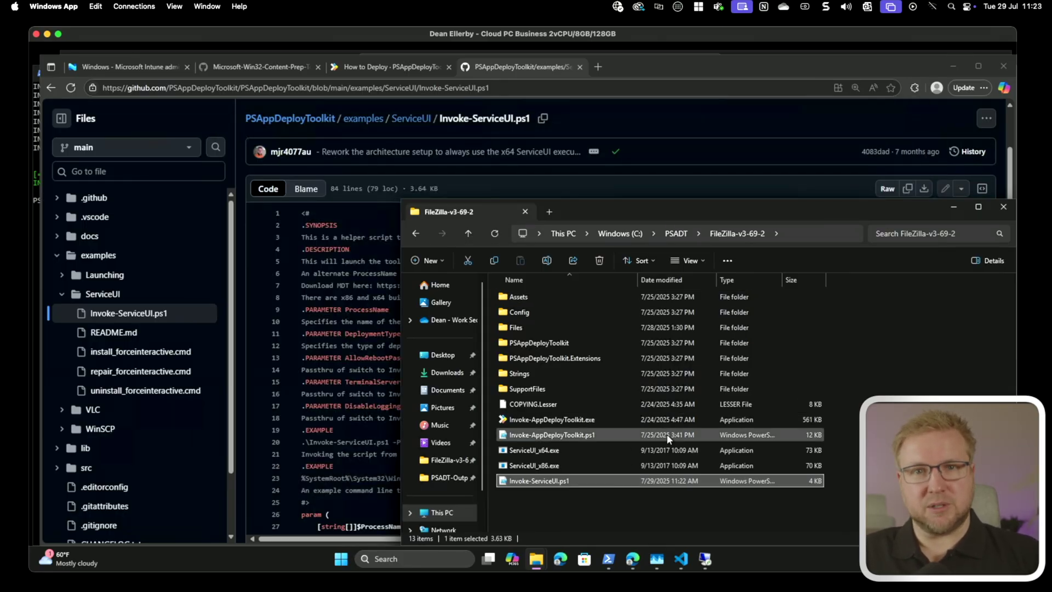
pyautogui.click(676, 233)
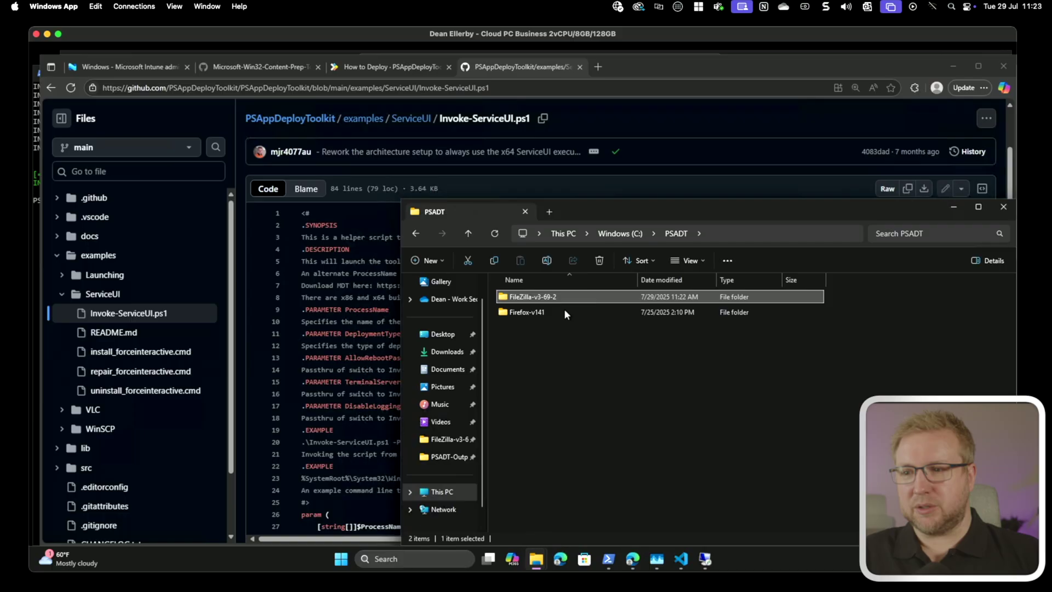
# Rerun IntuneWinAppUtil.exe in PowerShell with C:\PSADT\FileZilla-v3-69-2 as the source folder.
pyautogui.click(610, 557)
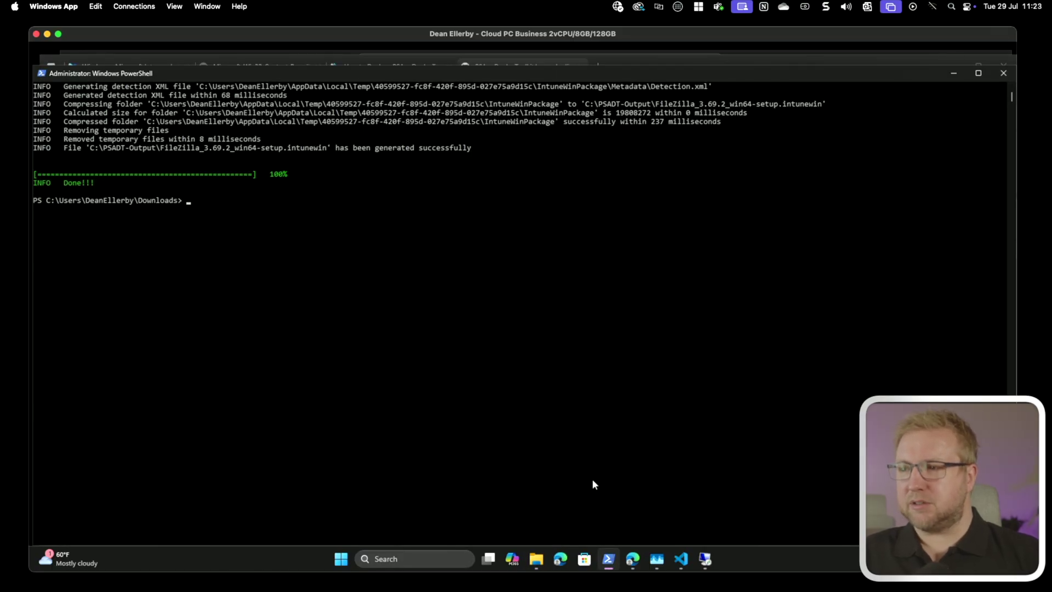
pyautogui.write('cd .\\Users\\DeanEllerby\\Downloads\\')
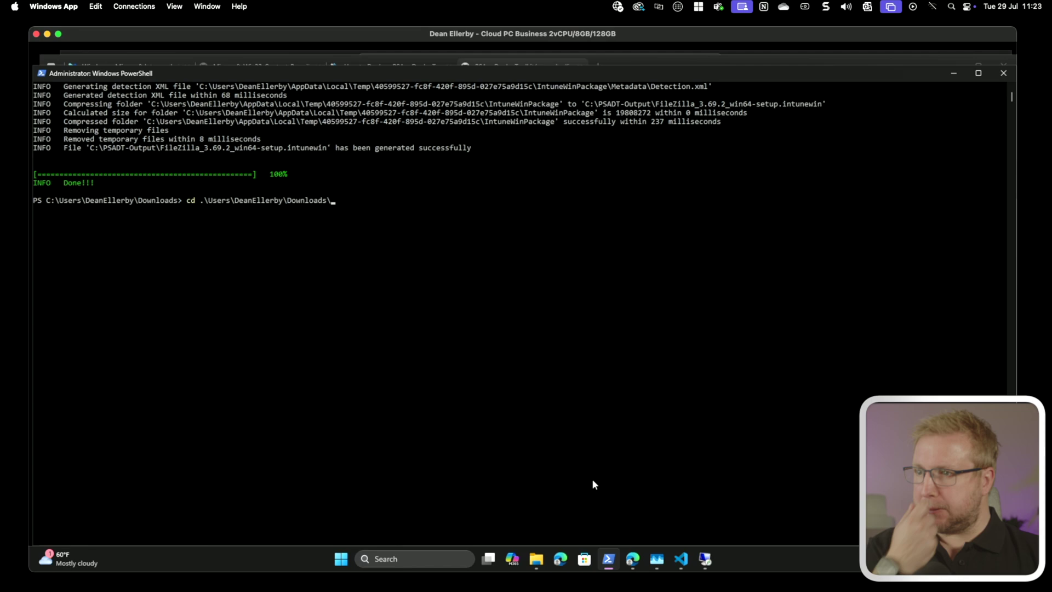
pyautogui.press('Escape')
pyautogui.press('Up')
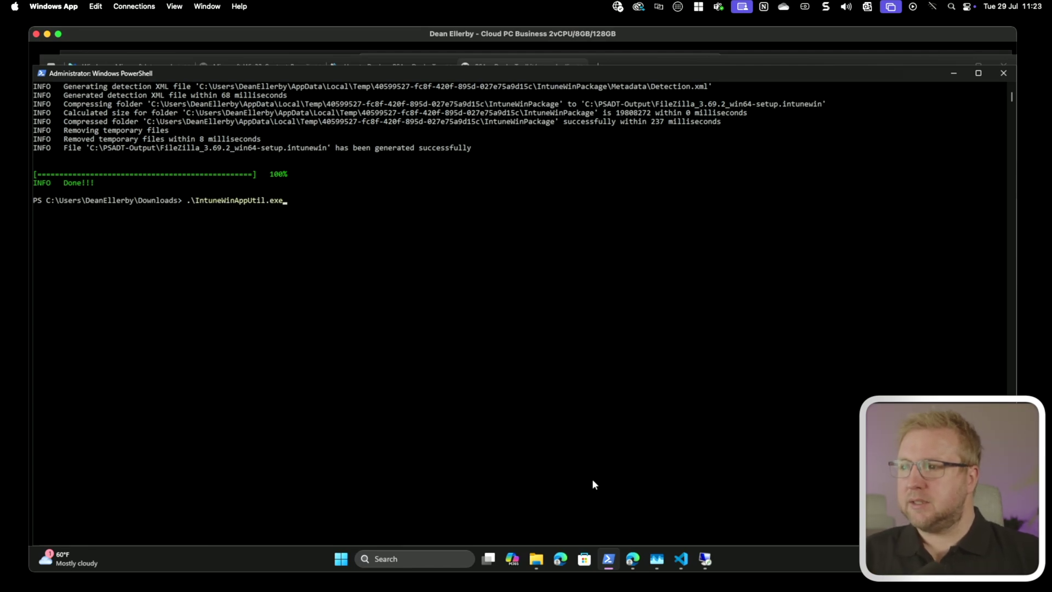
pyautogui.press('Return')
pyautogui.press('Up')
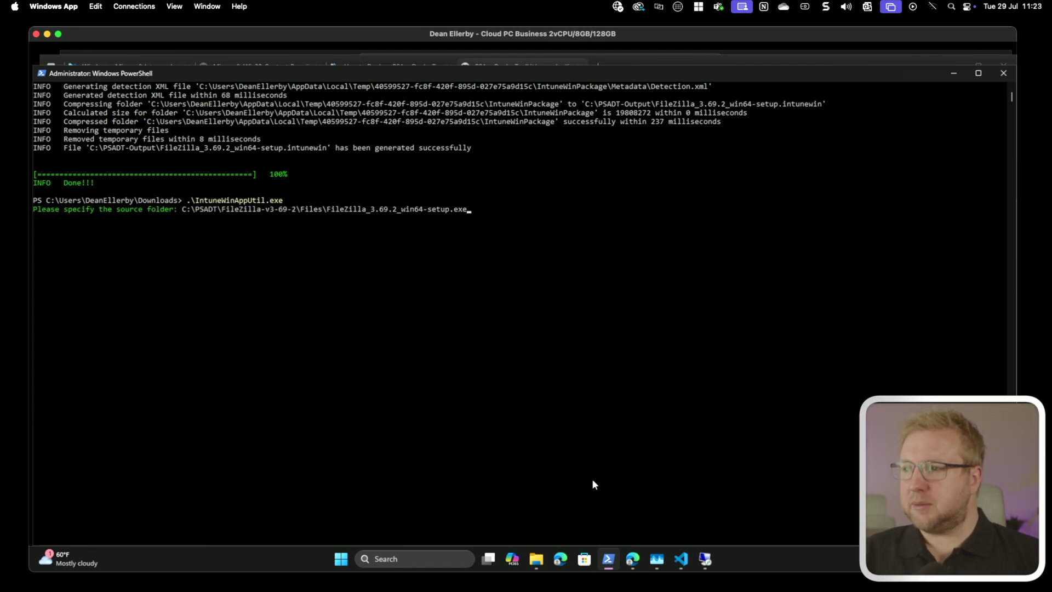
pyautogui.press('Up')
pyautogui.press('Up')
pyautogui.press('Down')
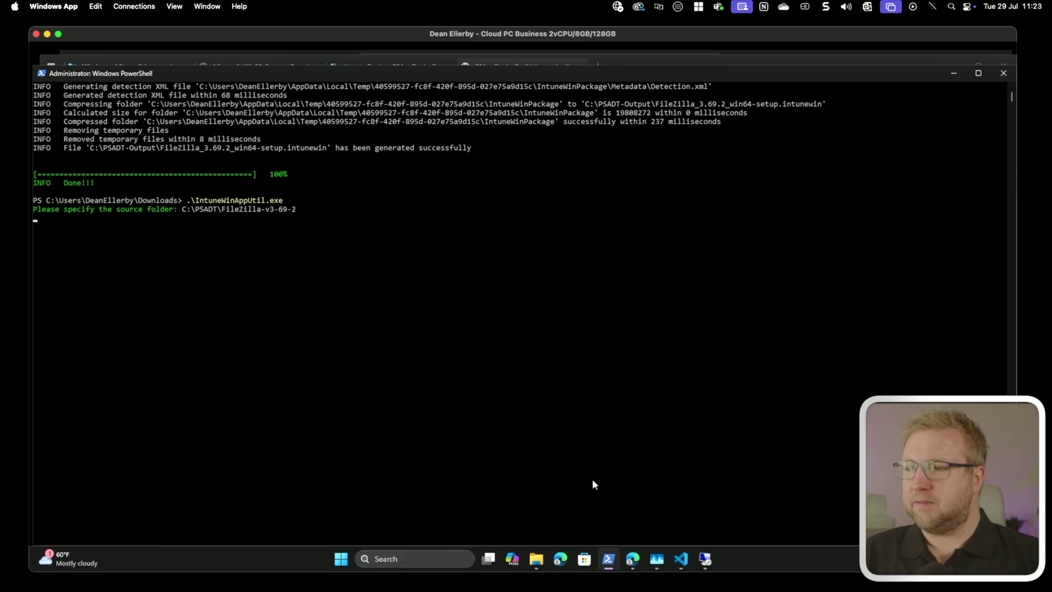
# Give the FileZilla setup exe and C:\PSADT-Output, answer y to overwrite and n to catalog.
pyautogui.press('Up')
pyautogui.press('Up')
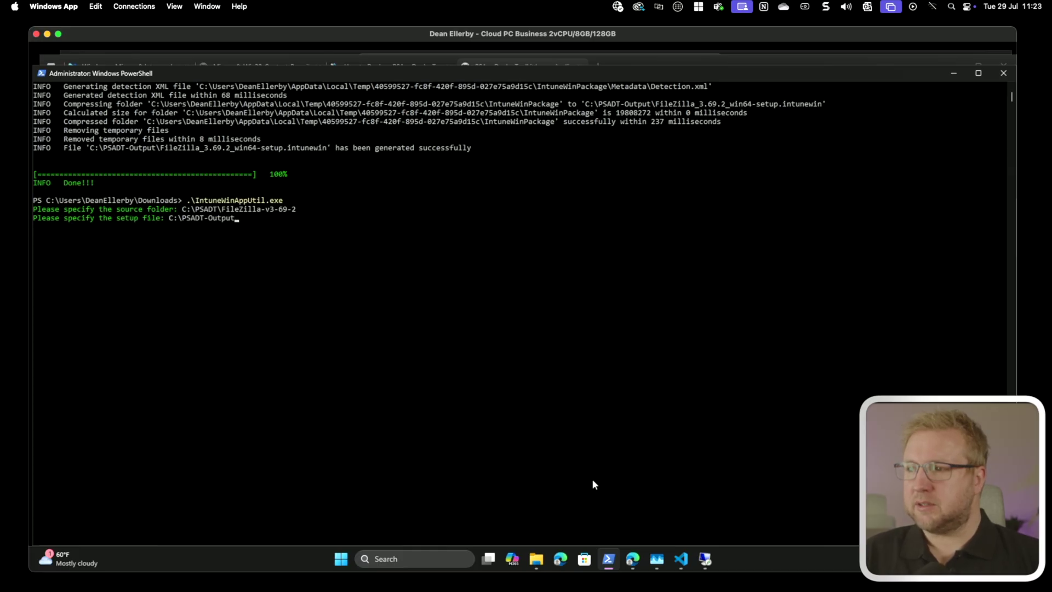
pyautogui.press('Up')
pyautogui.press('Return')
pyautogui.press('Up')
pyautogui.press('Up')
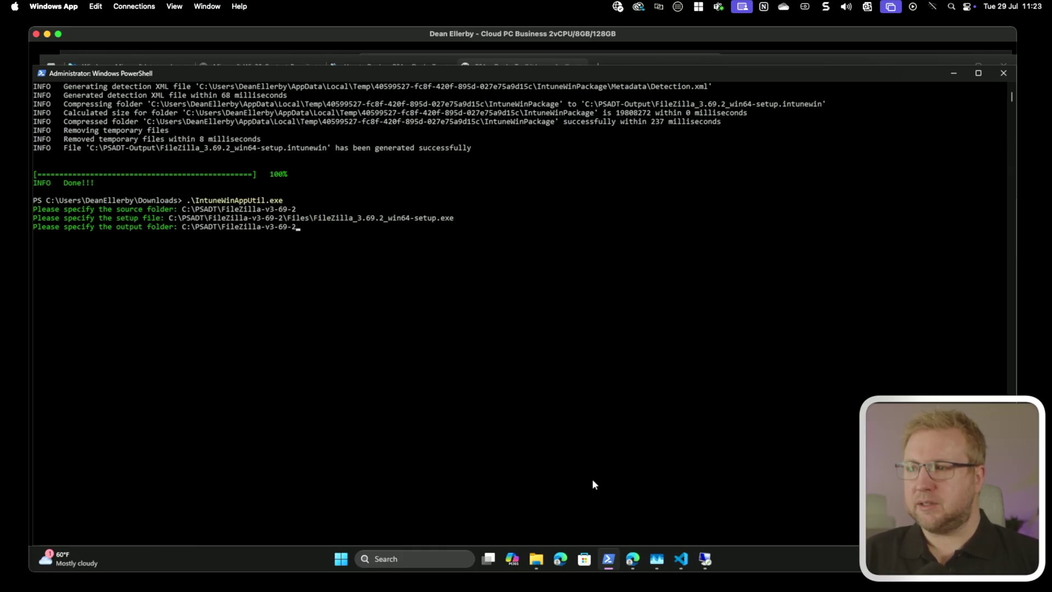
pyautogui.press('Up')
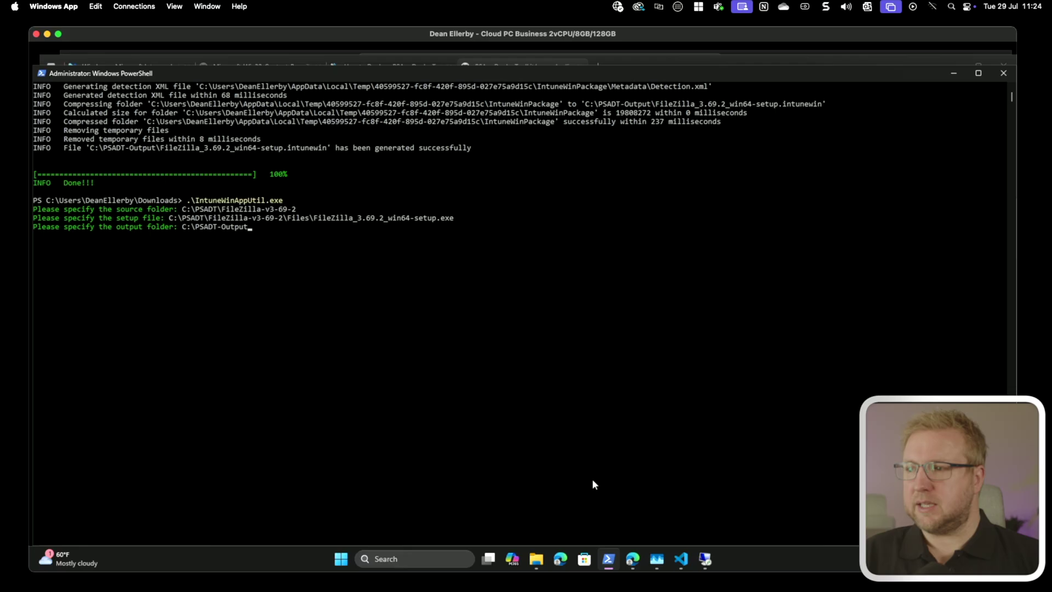
pyautogui.press('Return')
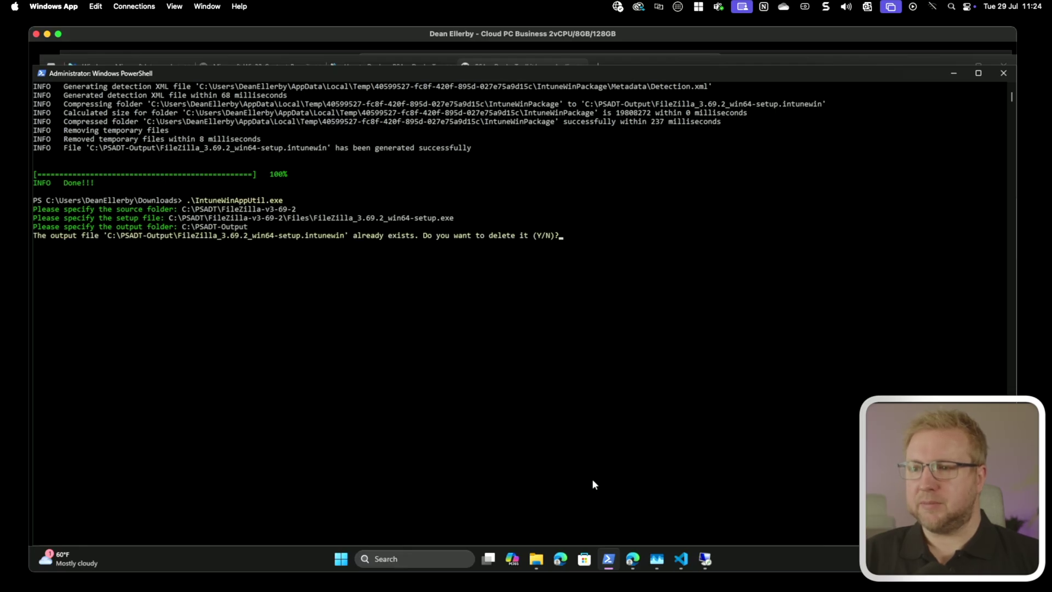
pyautogui.write('y')
pyautogui.press('Return')
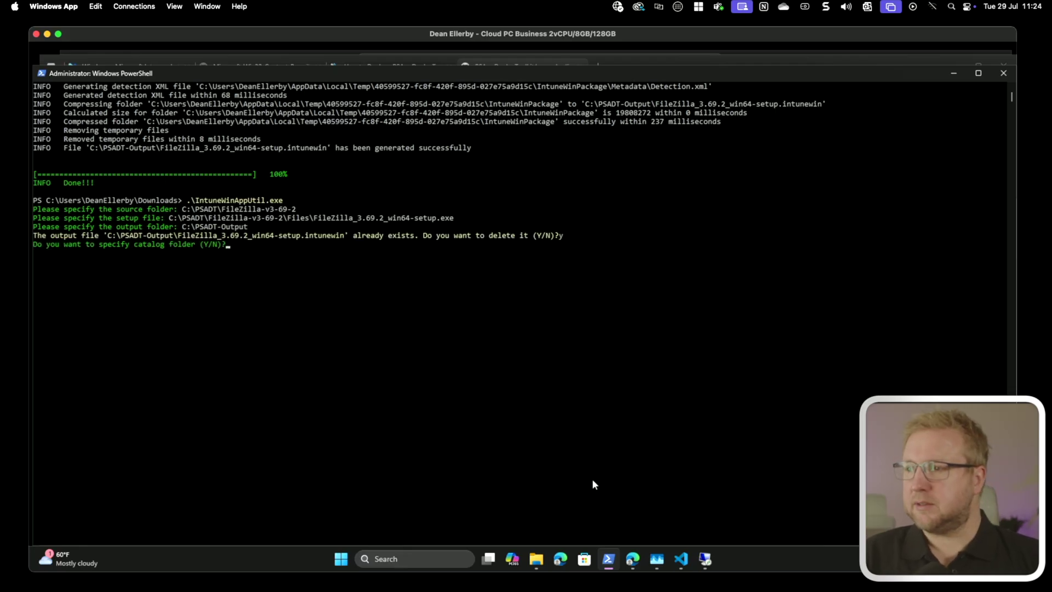
pyautogui.write('n')
pyautogui.press('Return')
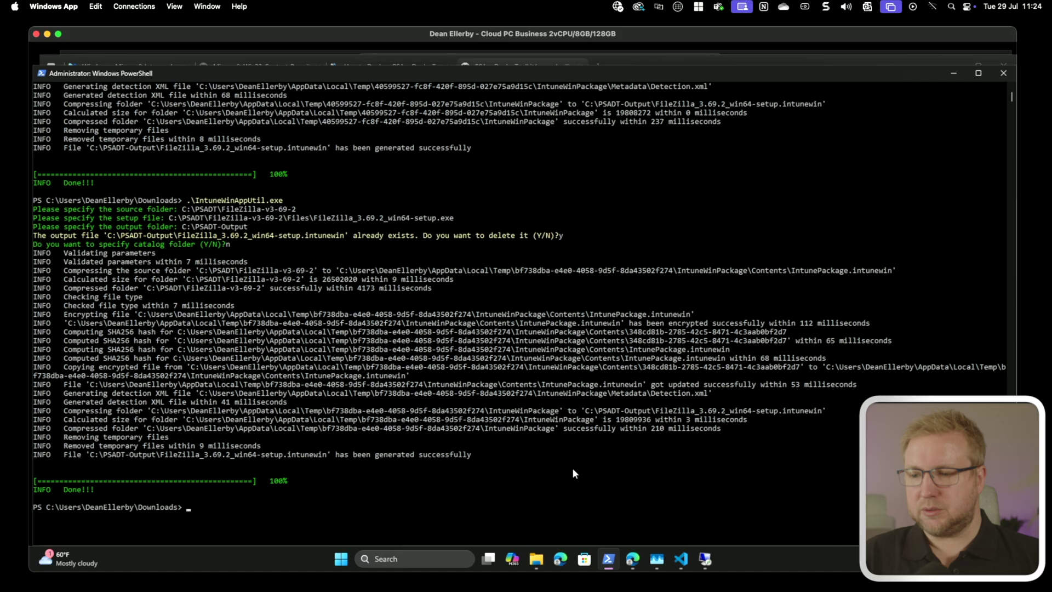
# Open C:\PSADT-Output to confirm the rebuilt 19,347 KB .intunewin, then launch a new Edge window.
pyautogui.moveTo(535, 556)
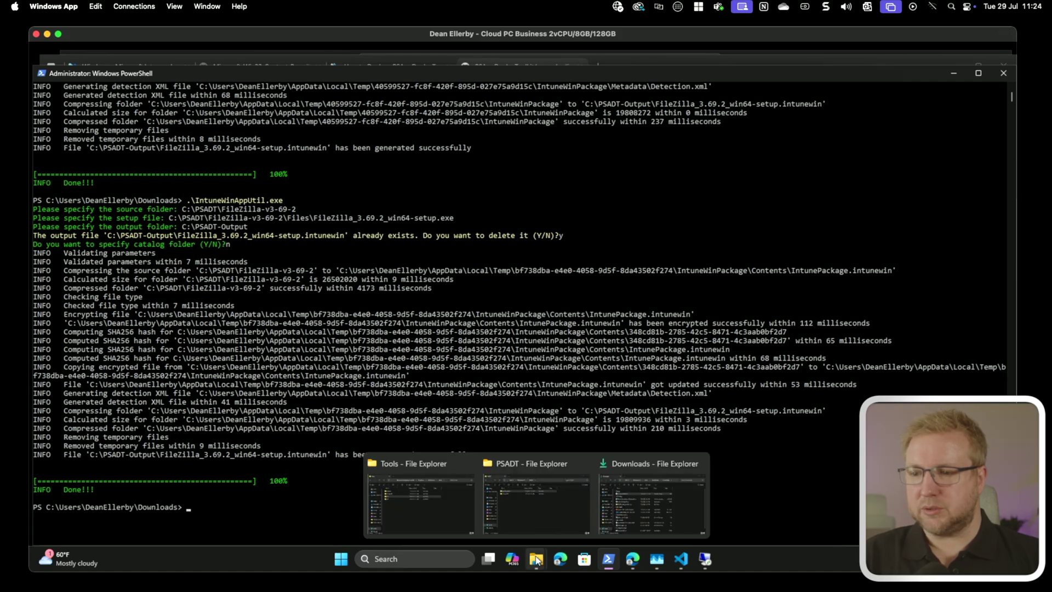
pyautogui.click(542, 510)
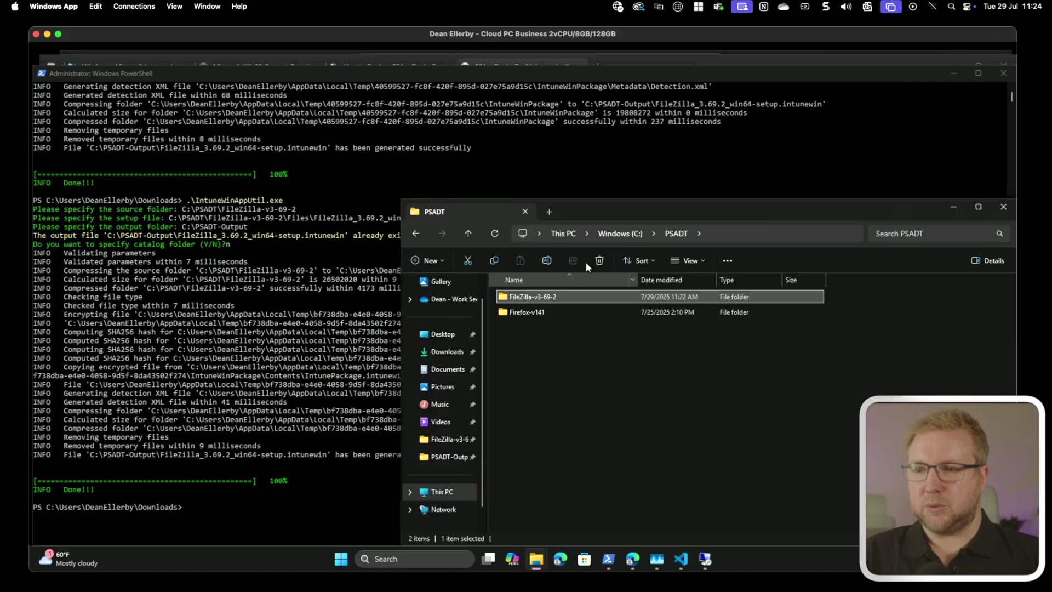
pyautogui.click(620, 233)
pyautogui.click(557, 389)
pyautogui.doubleClick(557, 390)
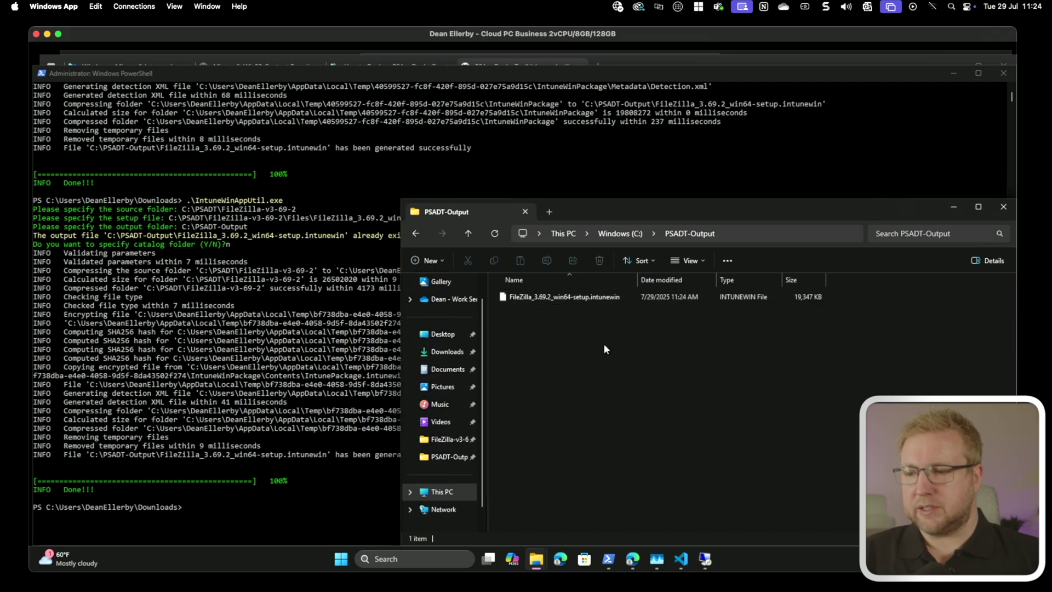
pyautogui.click(560, 559)
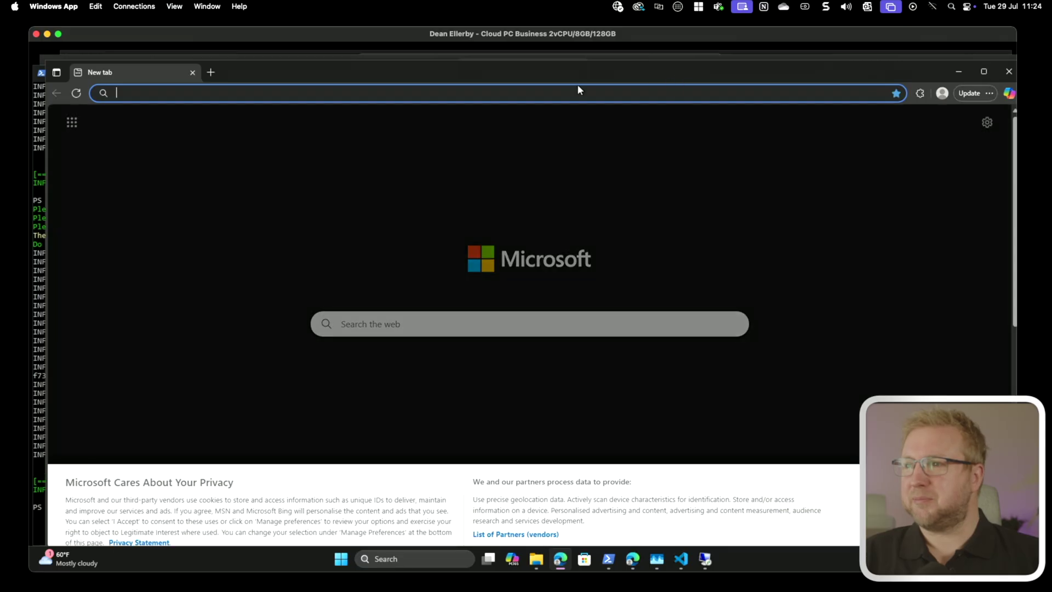
# Close the stray browser window and start adding a new Windows app (Win32) in Intune.
pyautogui.click(1007, 72)
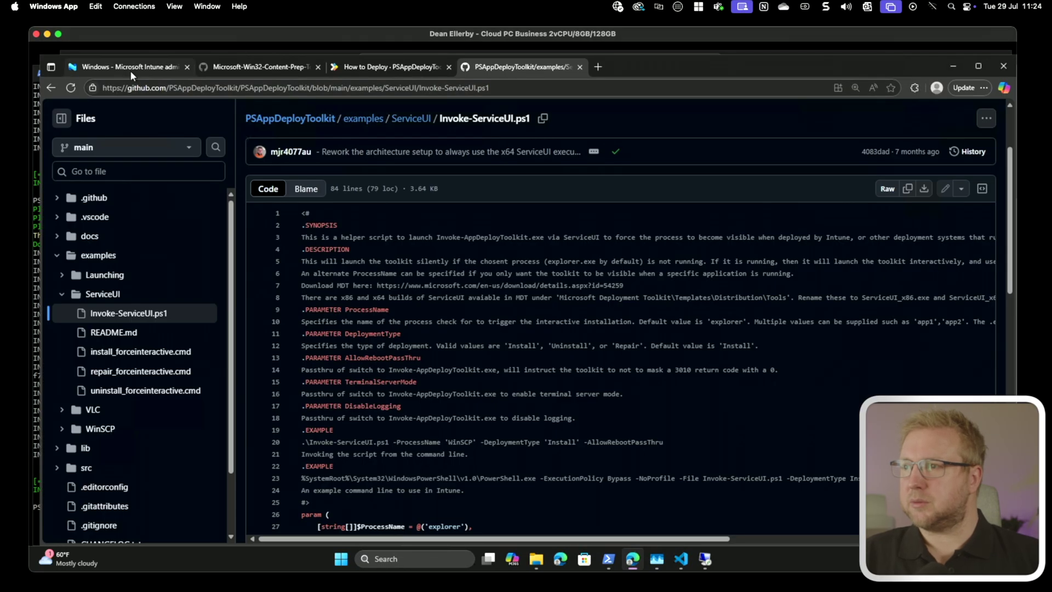
pyautogui.click(111, 68)
pyautogui.scroll(2, 537, 389)
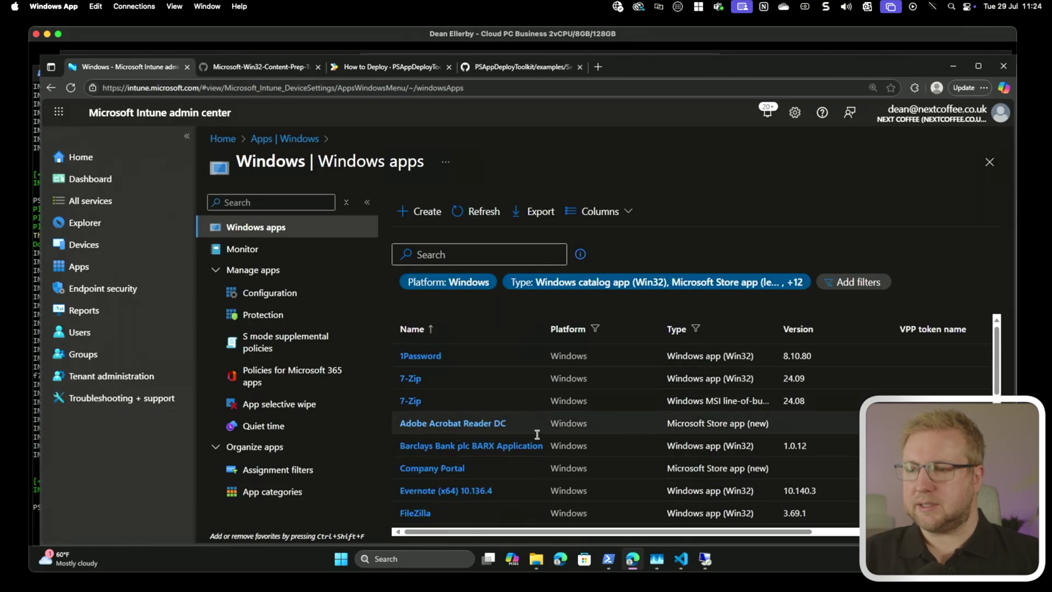
pyautogui.scroll(-4, 521, 424)
pyautogui.scroll(3, 501, 425)
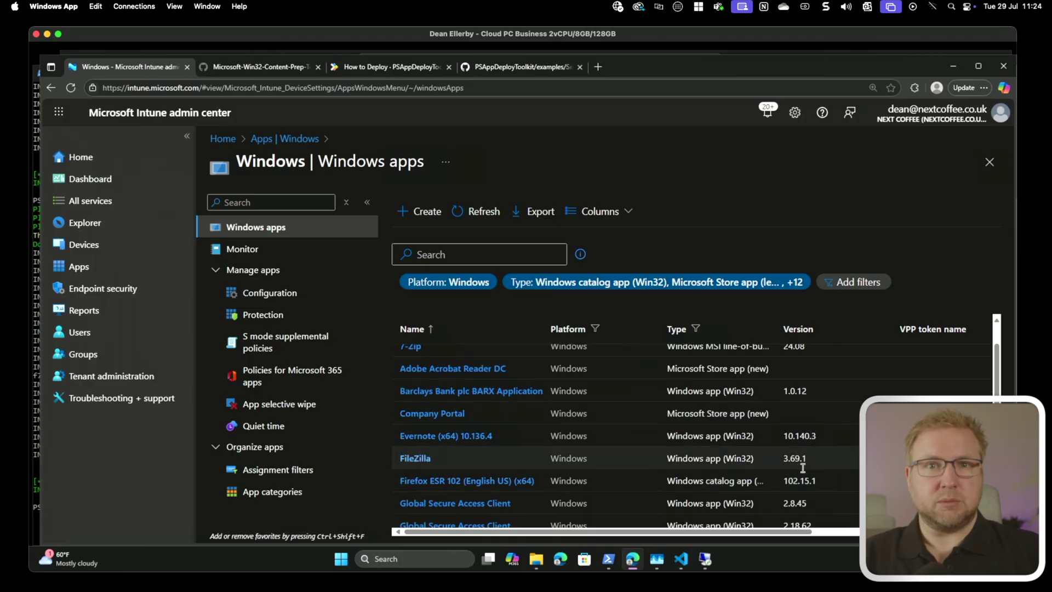
pyautogui.click(428, 211)
pyautogui.click(714, 208)
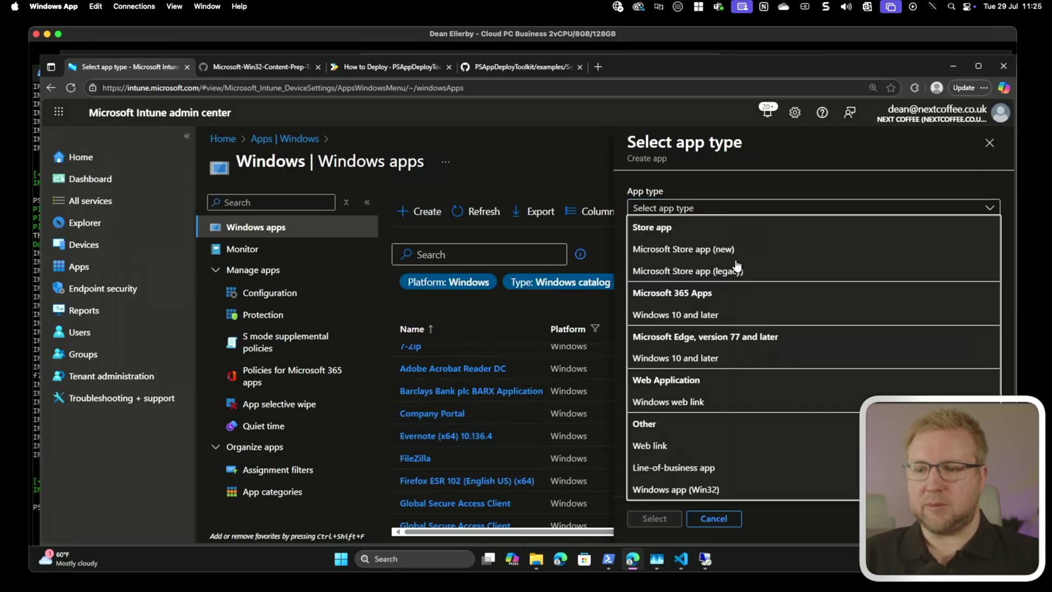
pyautogui.click(787, 486)
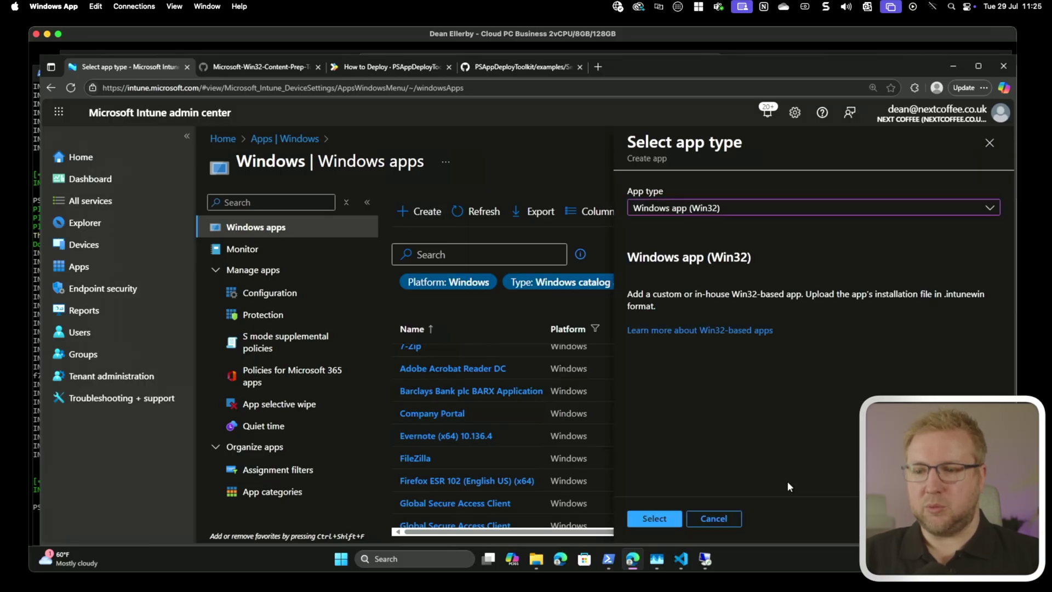
pyautogui.click(680, 517)
# Select C:\PSADT-Output\FileZilla_3.69.2_win64-setup.intunewin as the app package file and confirm.
pyautogui.click(438, 250)
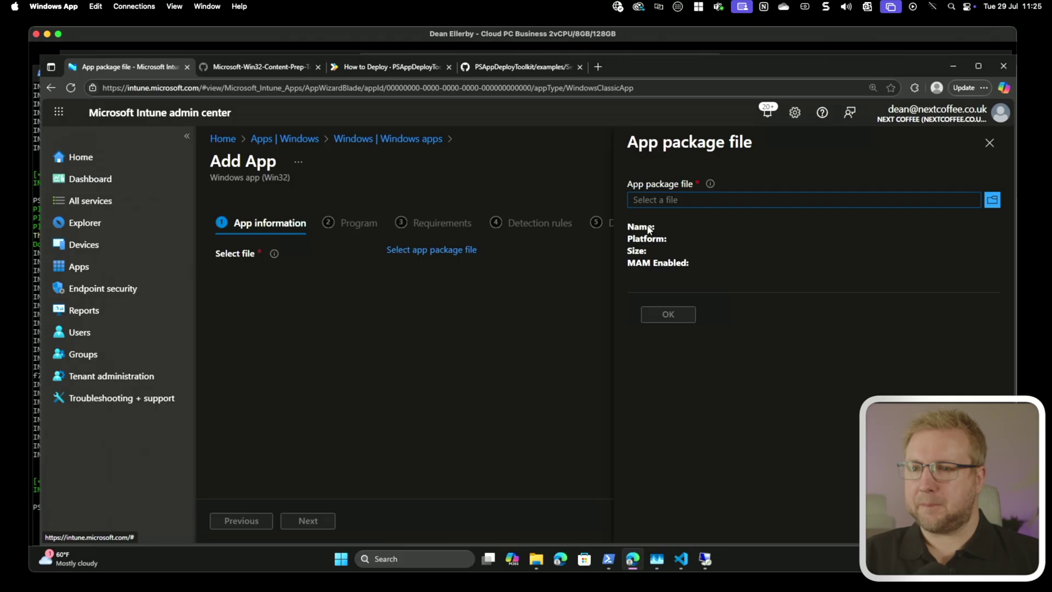
pyautogui.click(720, 199)
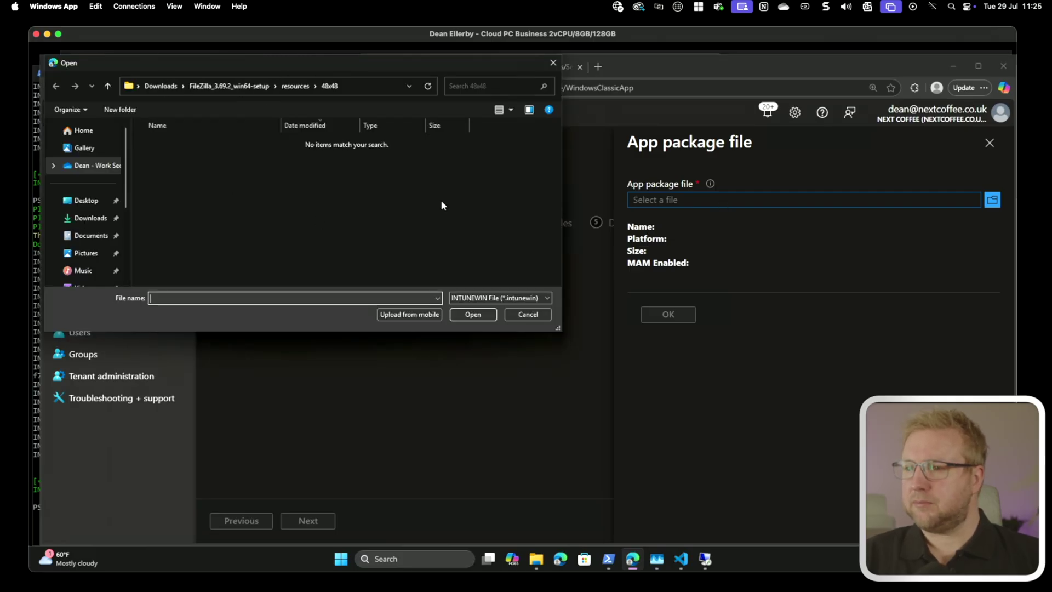
pyautogui.click(382, 86)
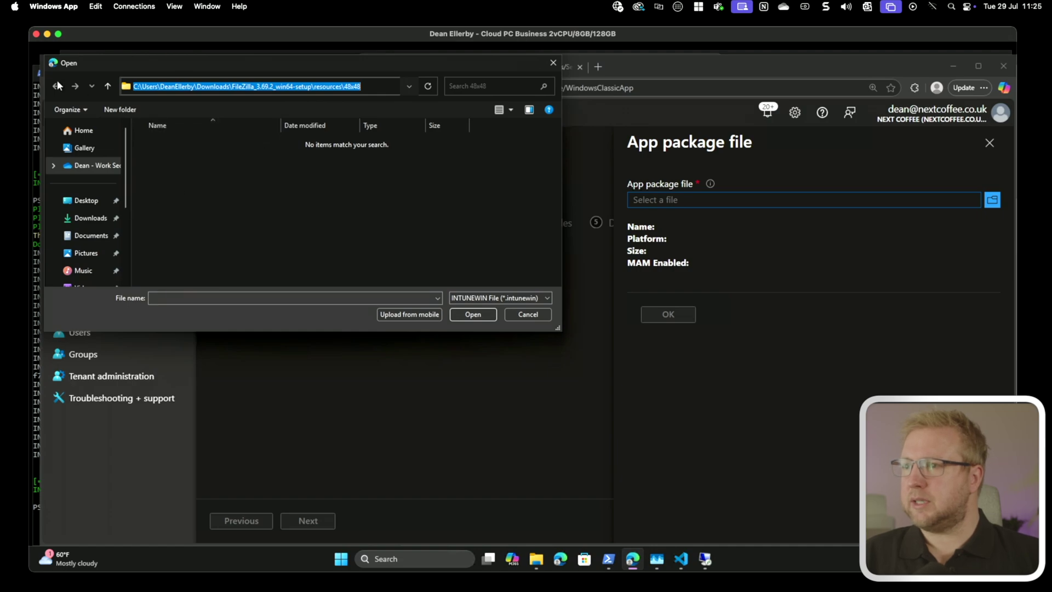
pyautogui.scroll(-3, 86, 236)
pyautogui.click(86, 235)
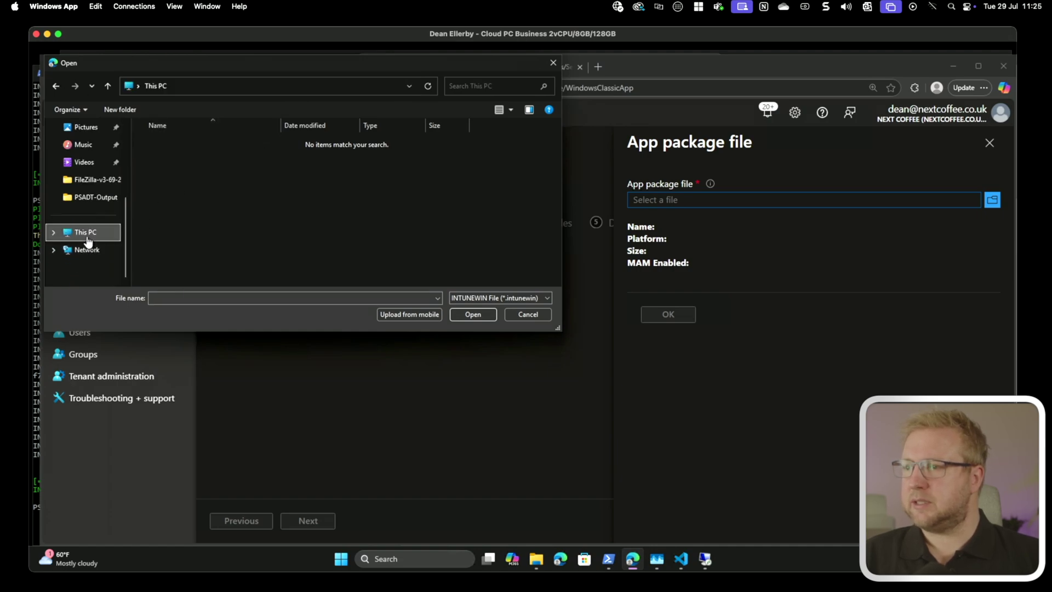
pyautogui.doubleClick(196, 159)
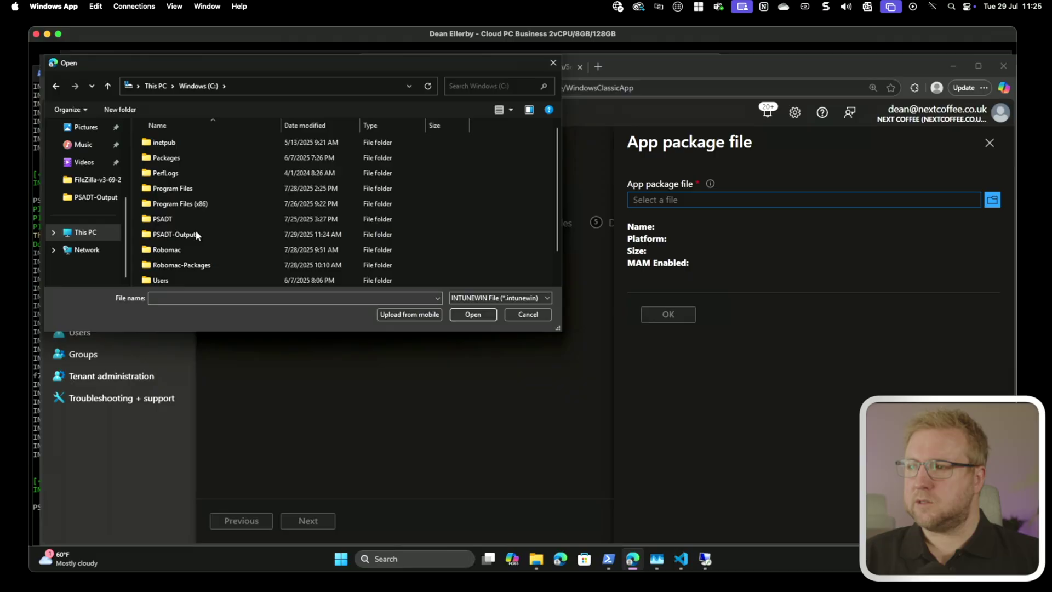
pyautogui.doubleClick(196, 234)
pyautogui.doubleClick(198, 142)
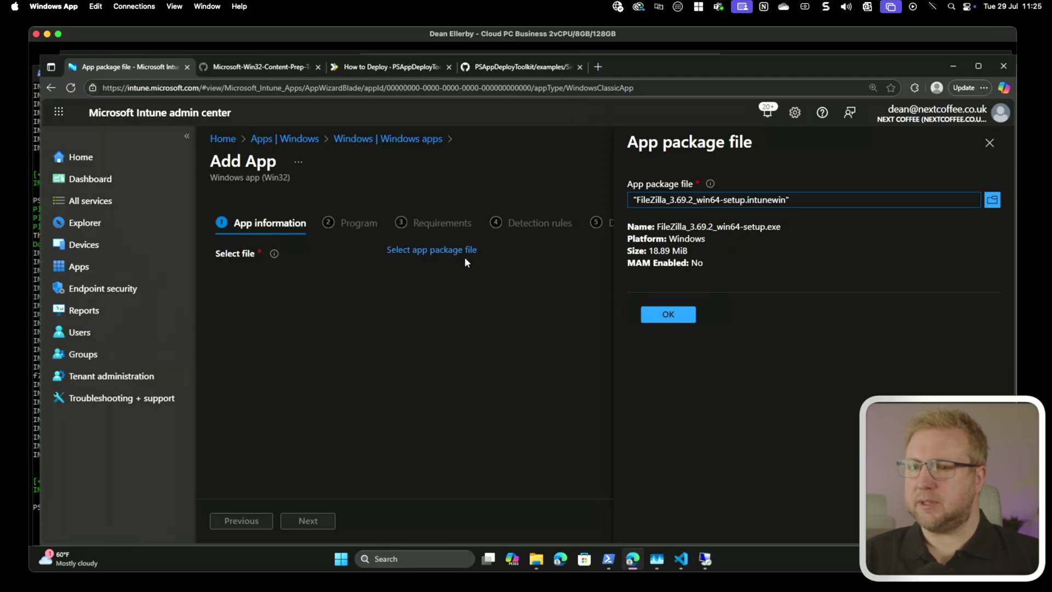
pyautogui.click(688, 313)
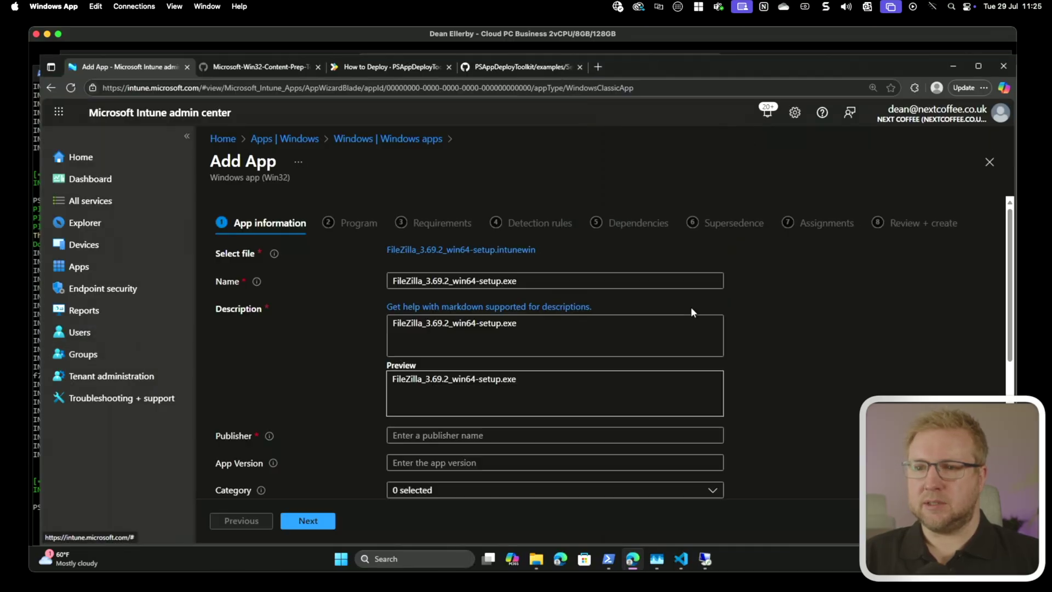
# Set the app's Name, Description and Publisher all to FileZilla.
pyautogui.tripleClick(551, 279)
pyautogui.write('File')
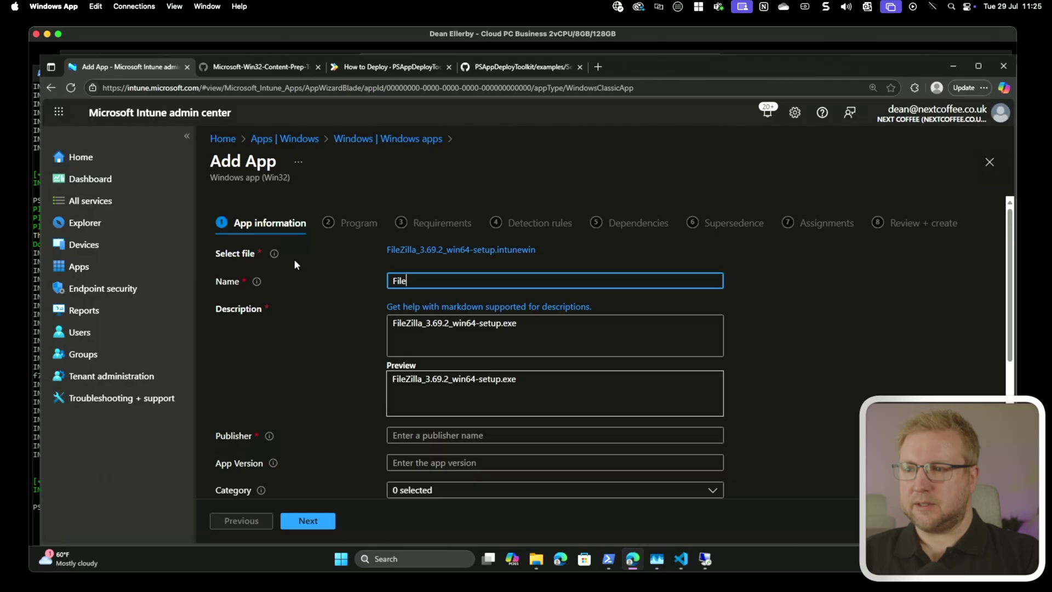
pyautogui.write('z')
pyautogui.press('BackSpace')
pyautogui.write('Zilla')
pyautogui.press('Tab')
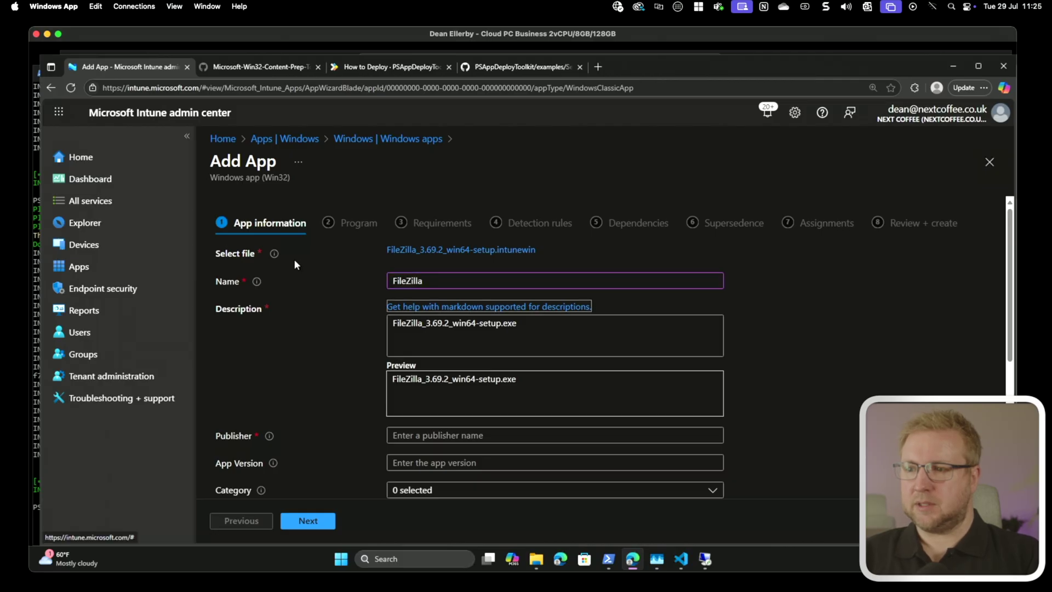
pyautogui.press('Tab')
pyautogui.hotkey('ctrl', 'a')
pyautogui.write('Fil')
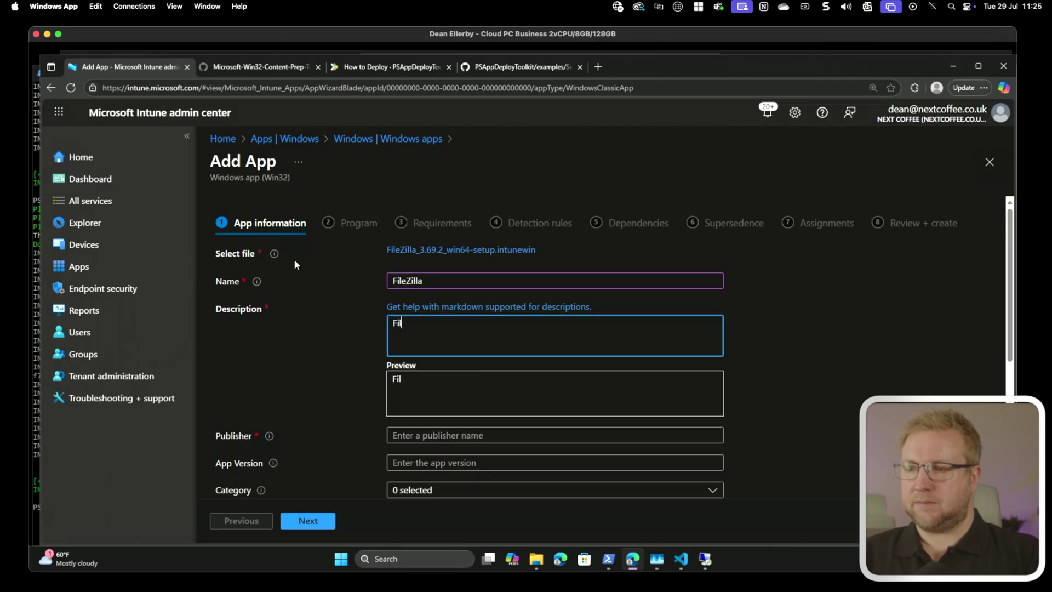
pyautogui.write('eZilla')
pyautogui.press('Tab')
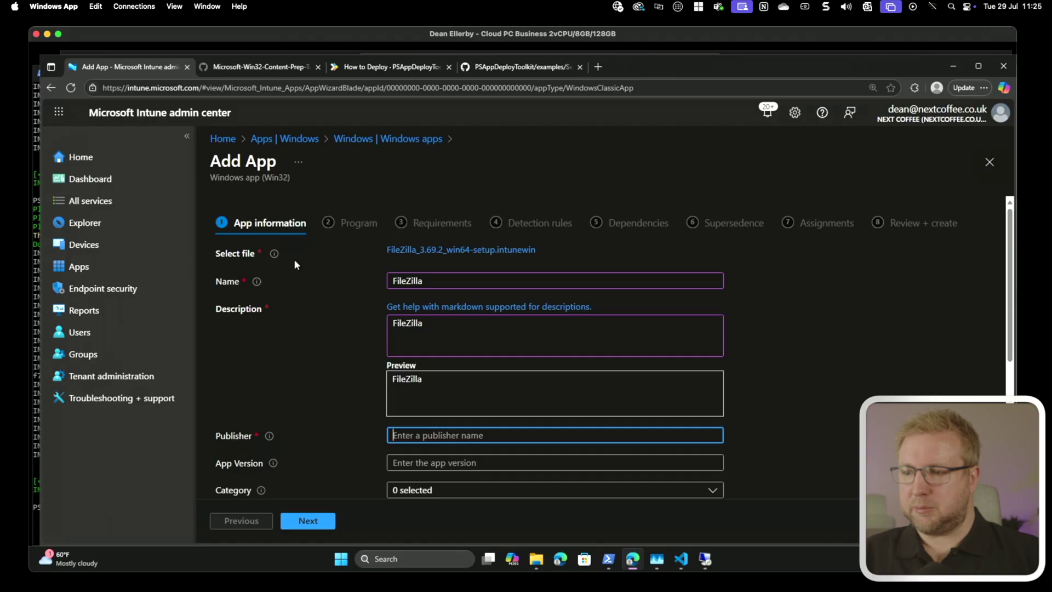
pyautogui.press('Tab')
pyautogui.hotkey('shift', 'Tab')
pyautogui.write('Fil')
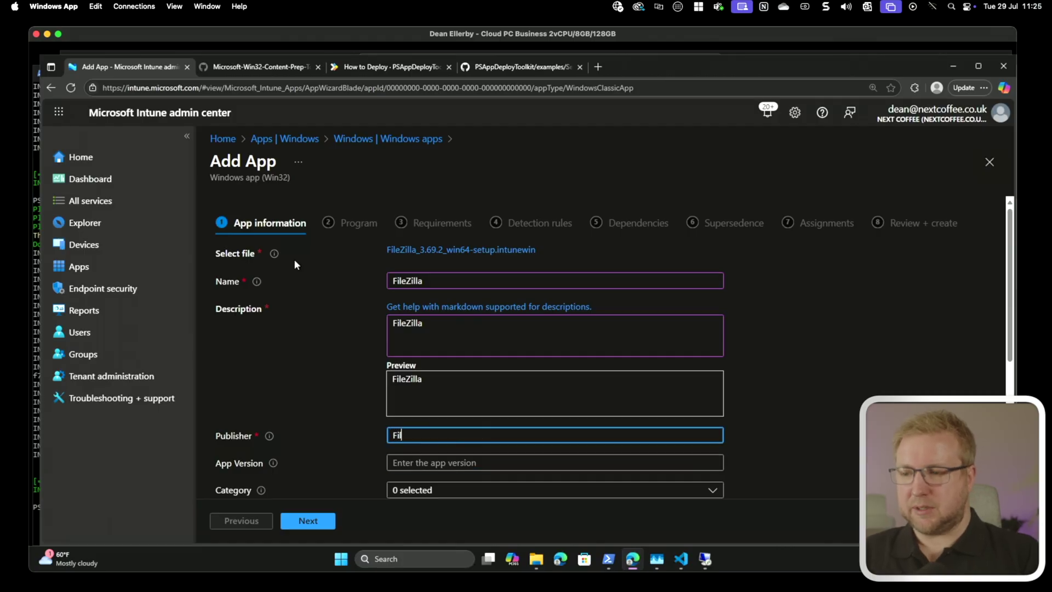
pyautogui.write('eZial')
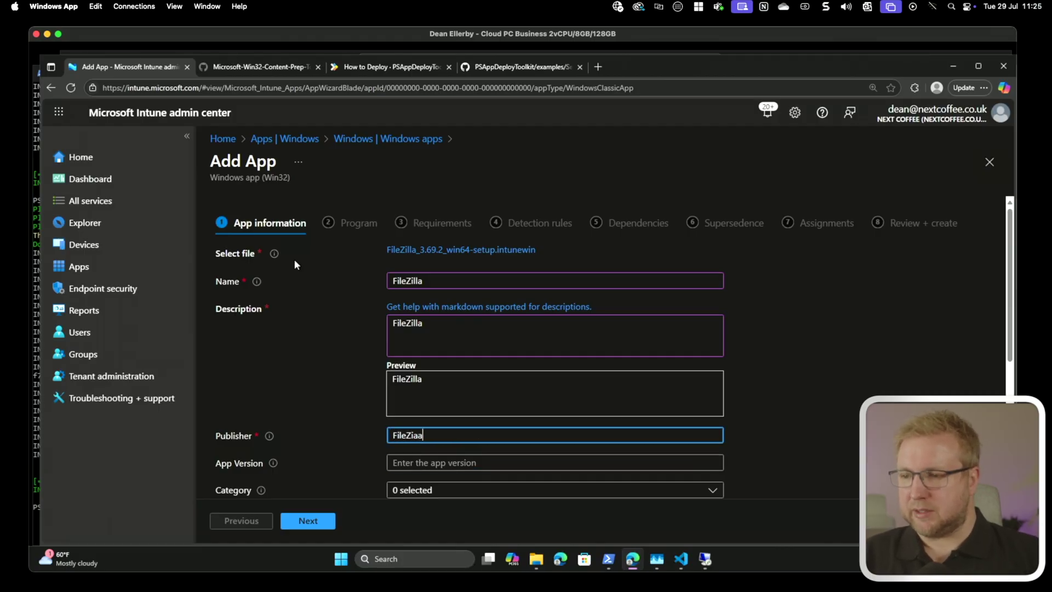
pyautogui.press('BackSpace')
pyautogui.press('BackSpace')
pyautogui.write('lla')
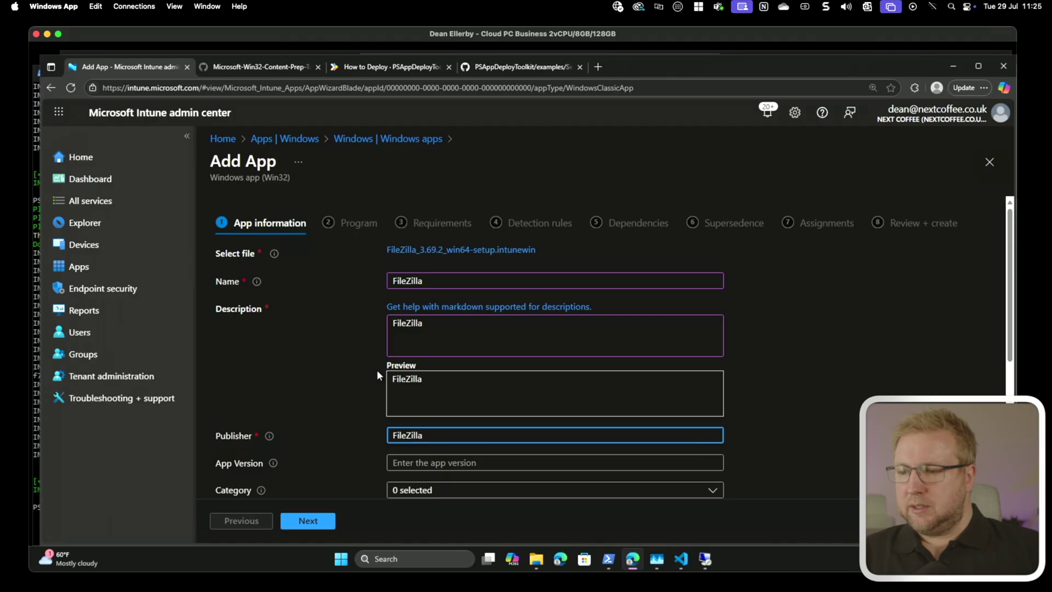
# Enter app version 3.69.2 and add filezilla.png from the 48x48 resources folder as the logo.
pyautogui.click(488, 462)
pyautogui.write('3.69.2')
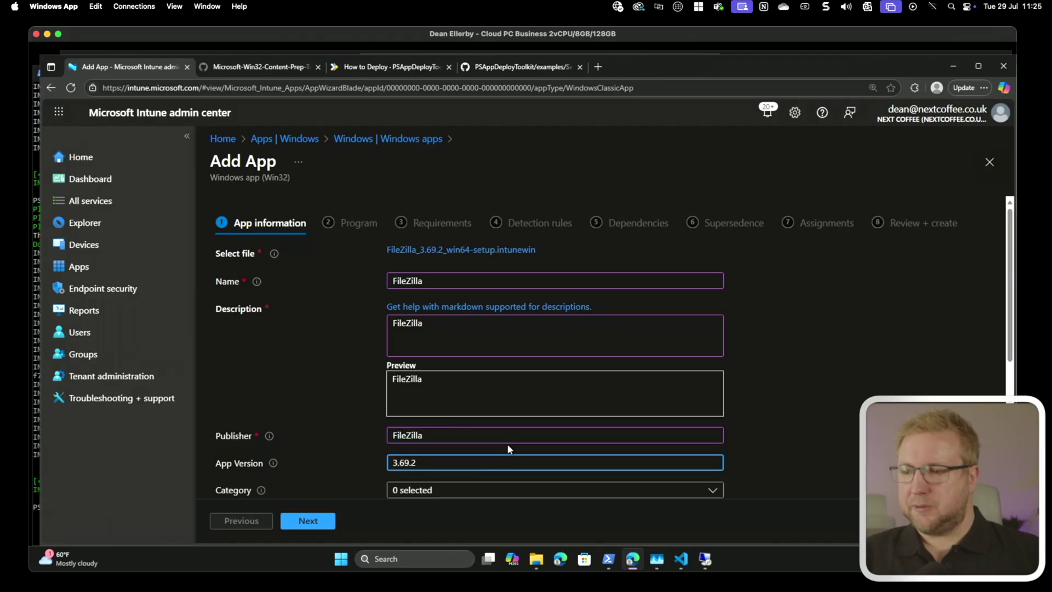
pyautogui.scroll(-5, 507, 442)
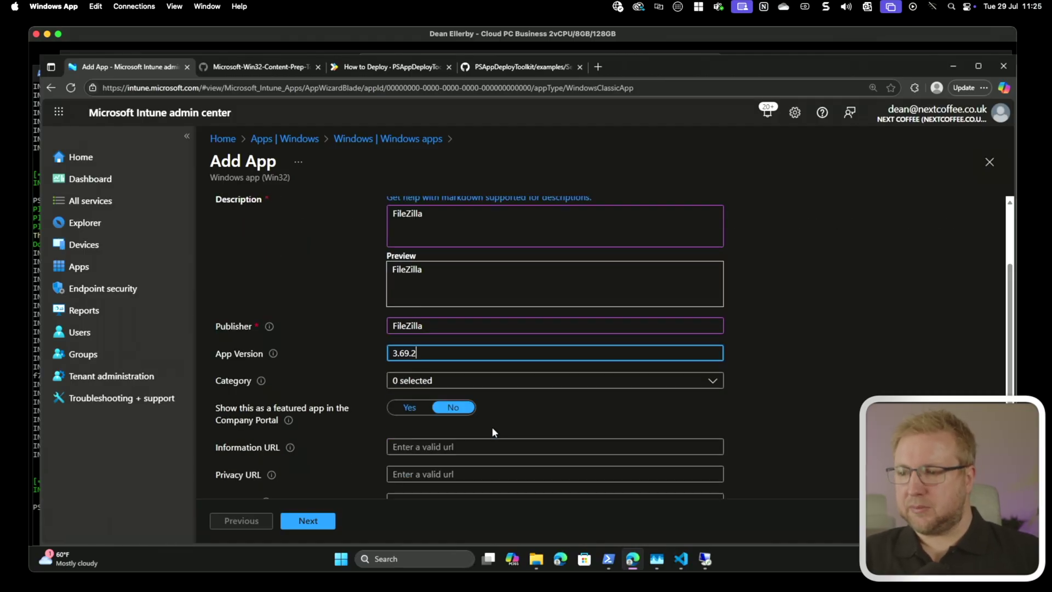
pyautogui.click(417, 458)
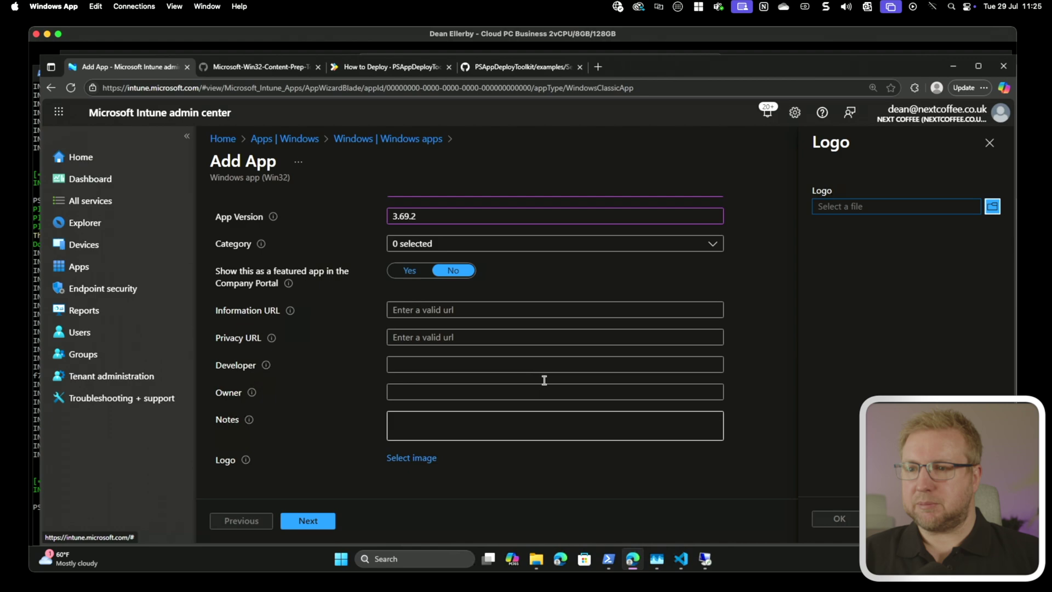
pyautogui.click(878, 206)
pyautogui.click(369, 298)
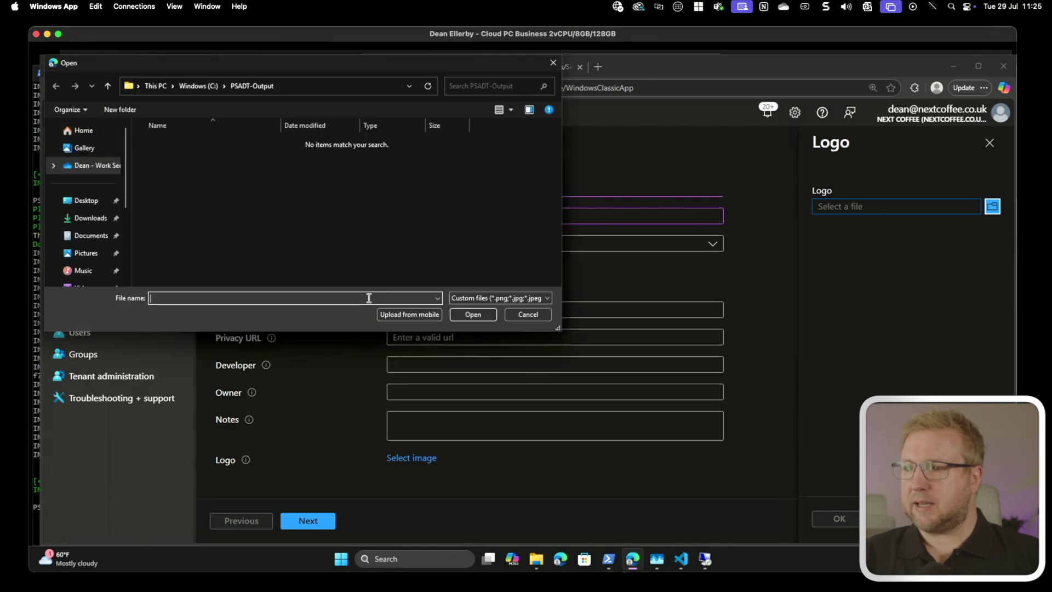
pyautogui.write('C:\\Users\\Dean\\Downloads\\FileZilla_3.69.2_win64-setup\\resources\\48x48')
pyautogui.click(472, 314)
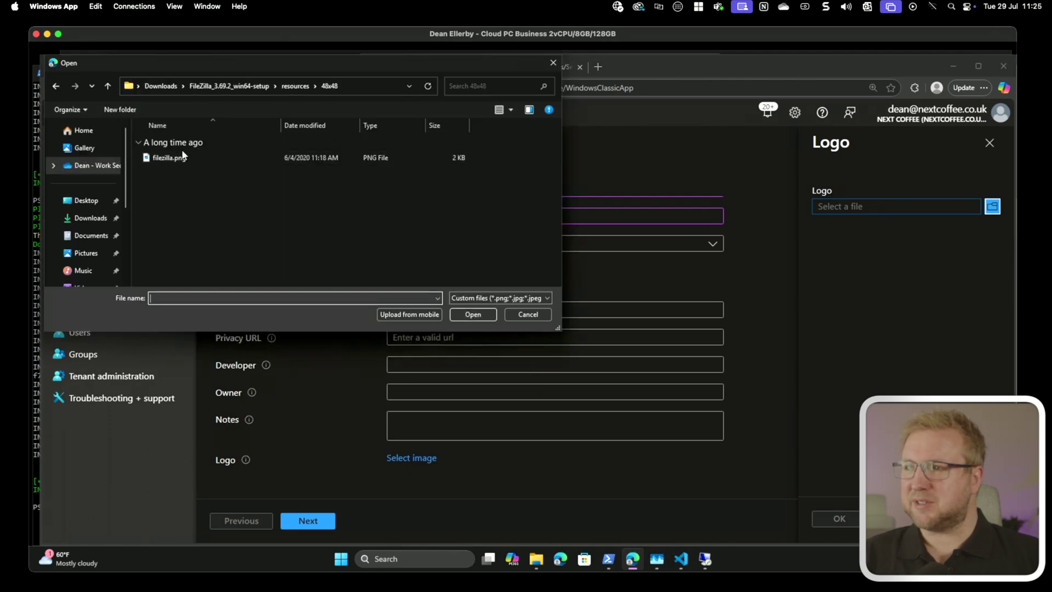
pyautogui.doubleClick(164, 158)
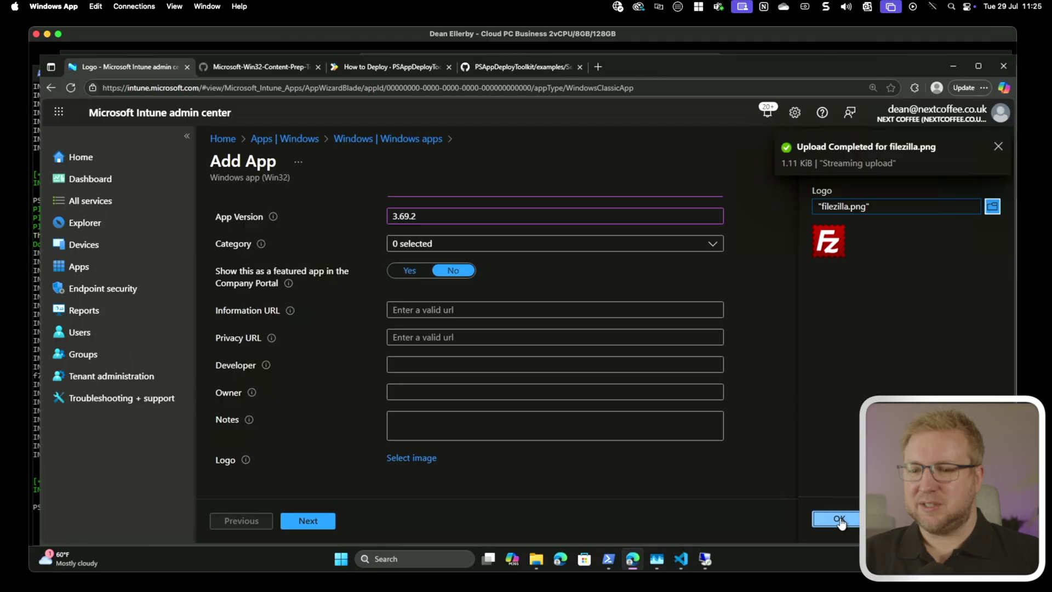
pyautogui.click(839, 519)
# Advance to Program settings and grab the ServiceUI README's example Intune install command from GitHub.
pyautogui.click(316, 521)
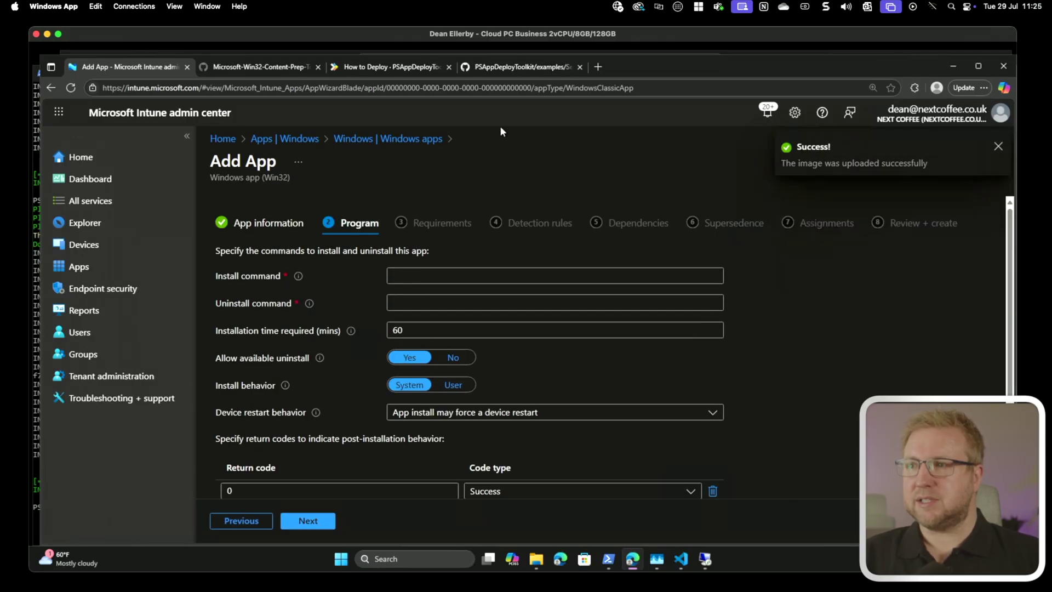
pyautogui.click(517, 71)
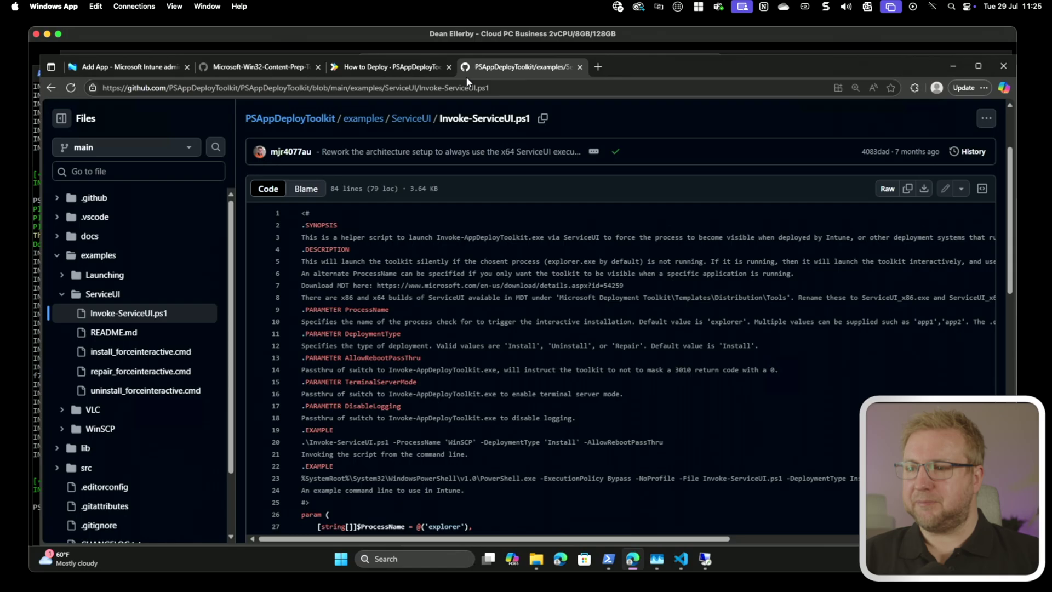
pyautogui.click(411, 119)
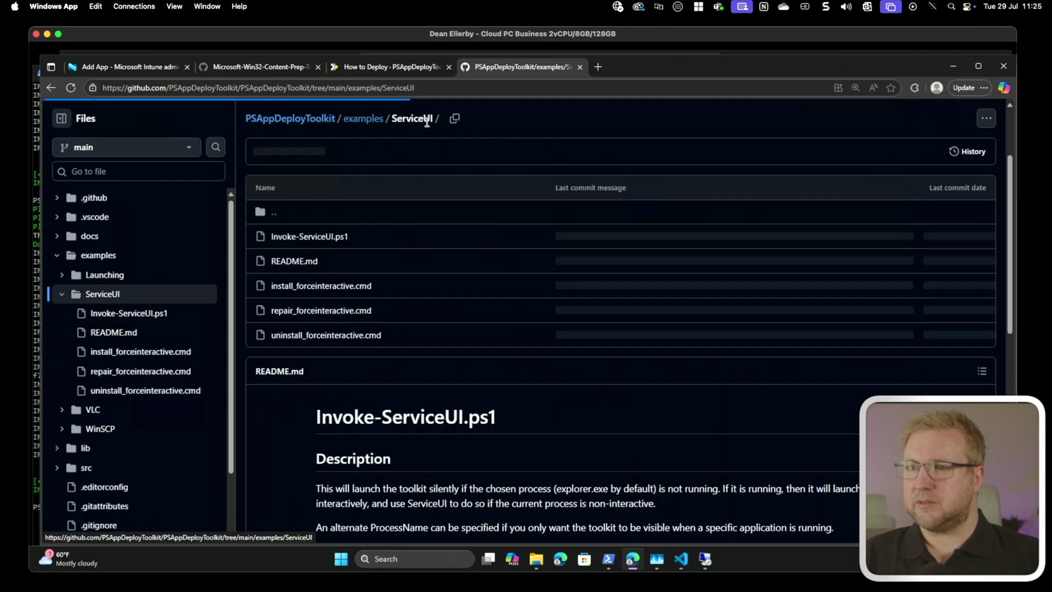
pyautogui.scroll(-8, 413, 416)
pyautogui.scroll(-3, 463, 429)
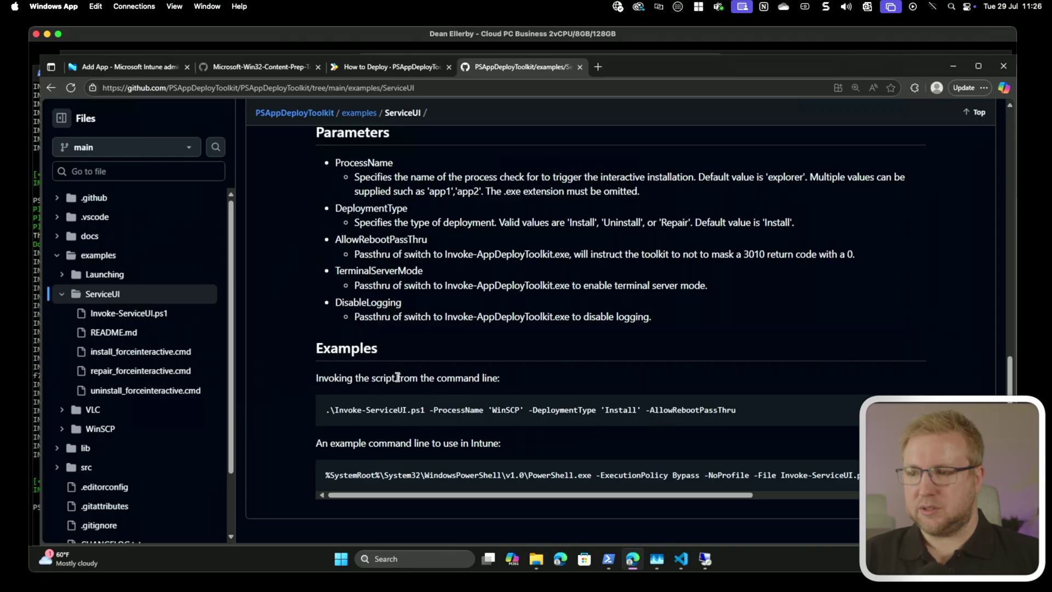
pyautogui.moveTo(622, 497); pyautogui.dragTo(755, 496)
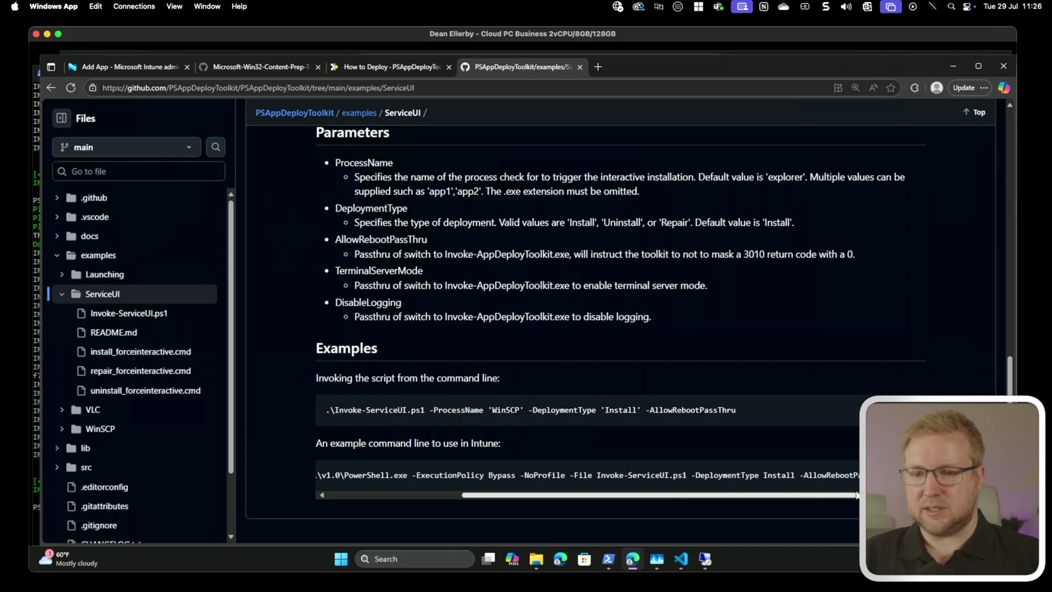
pyautogui.click(180, 67)
# Paste the Invoke-ServiceUI.ps1 -DeploymentType Install command as the install command, review it, and copy it.
pyautogui.click(422, 275)
pyautogui.write('%SystemRoot%\\System32\\WindowsPowerShell\\v1.0\\PowerShell.exe -ExecutionPolicy Bypass -NoProfile -File Invoke-ServiceUI.ps1 -DeploymentType Install -AllowRebootPassThru')
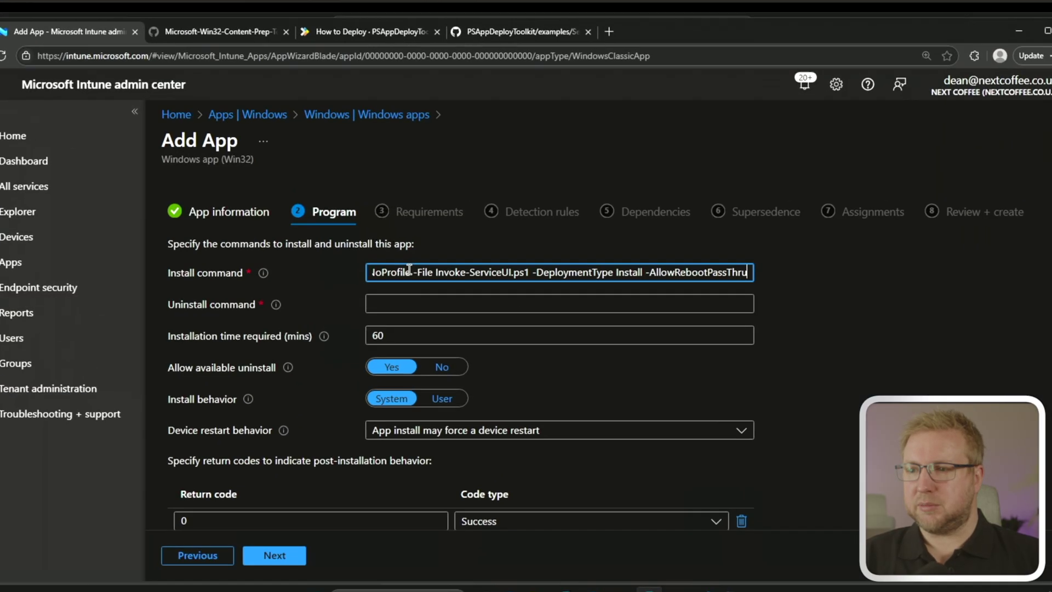
pyautogui.moveTo(488, 275); pyautogui.dragTo(397, 276)
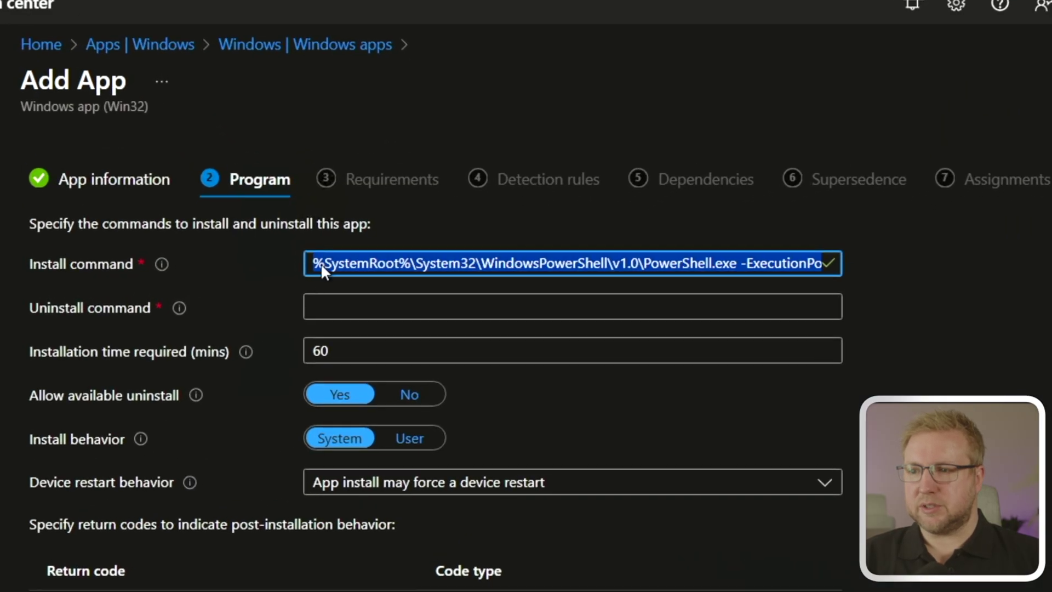
pyautogui.click(323, 268)
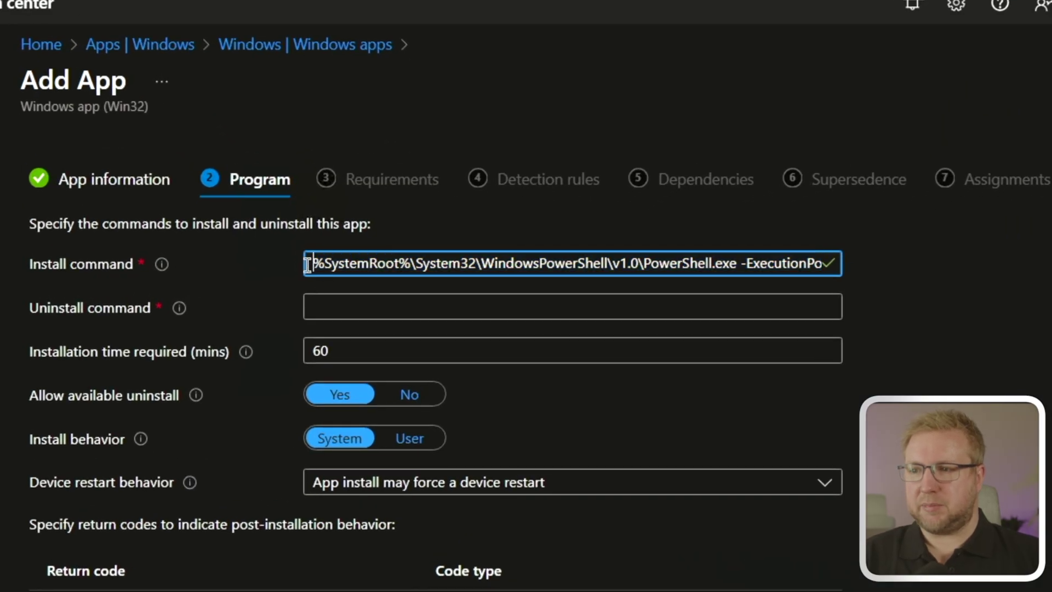
pyautogui.click(659, 268)
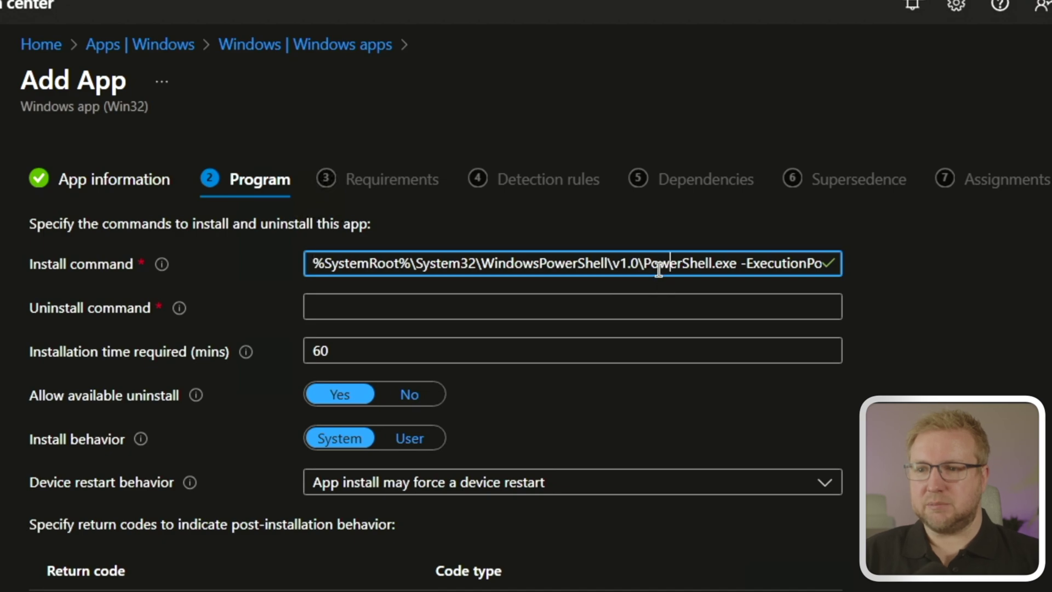
pyautogui.press('Right')
pyautogui.press('Right')
pyautogui.press('Right')
pyautogui.press('Right')
pyautogui.press('Right')
pyautogui.press('Right')
pyautogui.press('Right')
pyautogui.press('Right')
pyautogui.press('Right')
pyautogui.press('Right')
pyautogui.press('Right')
pyautogui.press('Right')
pyautogui.press('Right')
pyautogui.press('Right')
pyautogui.press('Right')
pyautogui.press('Right')
pyautogui.press('Right')
pyautogui.press('Right')
pyautogui.press('Right')
pyautogui.press('Right')
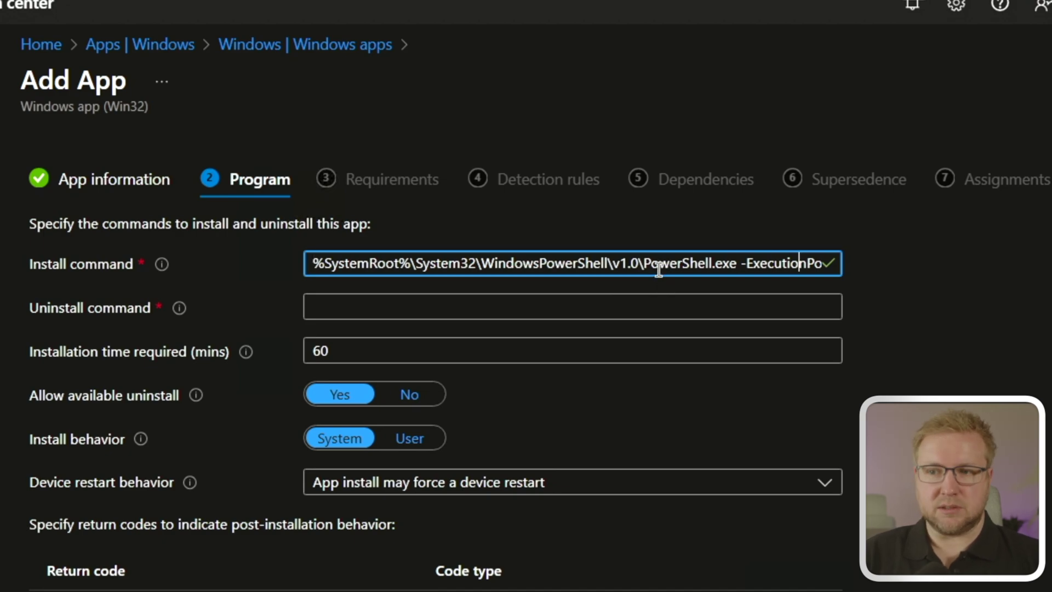
pyautogui.press('Right')
pyautogui.press('Right')
pyautogui.press('Right')
pyautogui.press('Right')
pyautogui.press('Right')
pyautogui.press('Right')
pyautogui.press('Right')
pyautogui.press('Right')
pyautogui.press('Right')
pyautogui.press('Right')
pyautogui.press('Right')
pyautogui.press('Right')
pyautogui.press('Right')
pyautogui.press('Right')
pyautogui.press('Right')
pyautogui.press('Right')
pyautogui.press('Right')
pyautogui.press('Right')
pyautogui.press('Right')
pyautogui.press('Right')
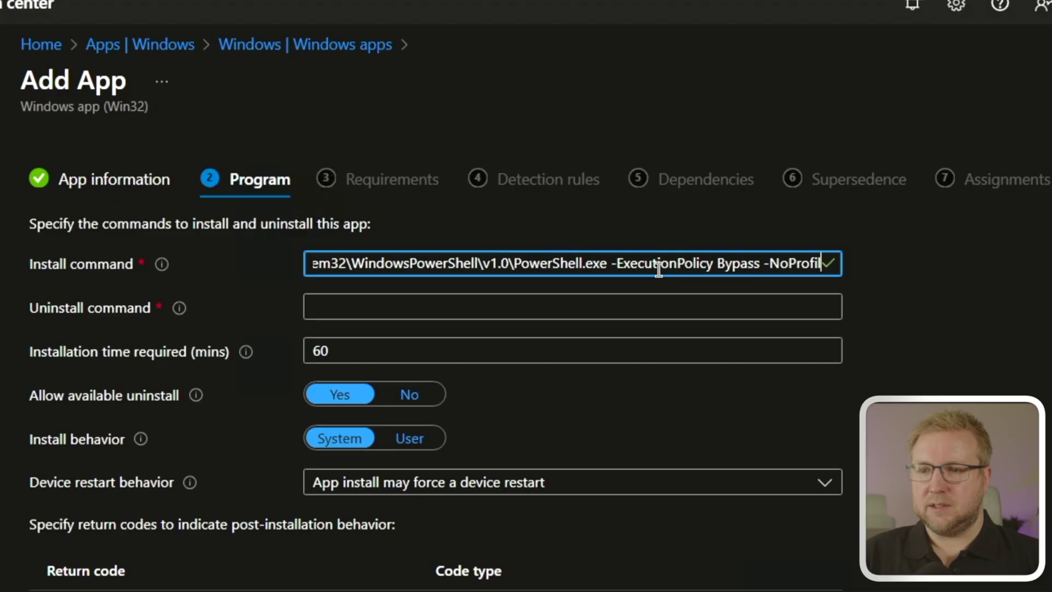
pyautogui.press('Right')
pyautogui.press('Right')
pyautogui.press('Right')
pyautogui.press('Right')
pyautogui.press('Right')
pyautogui.press('Right')
pyautogui.press('Right')
pyautogui.press('Right')
pyautogui.press('Right')
pyautogui.press('Right')
pyautogui.press('Right')
pyautogui.press('Right')
pyautogui.press('Right')
pyautogui.press('Right')
pyautogui.press('Right')
pyautogui.press('Right')
pyautogui.press('Right')
pyautogui.press('Right')
pyautogui.press('Right')
pyautogui.press('Right')
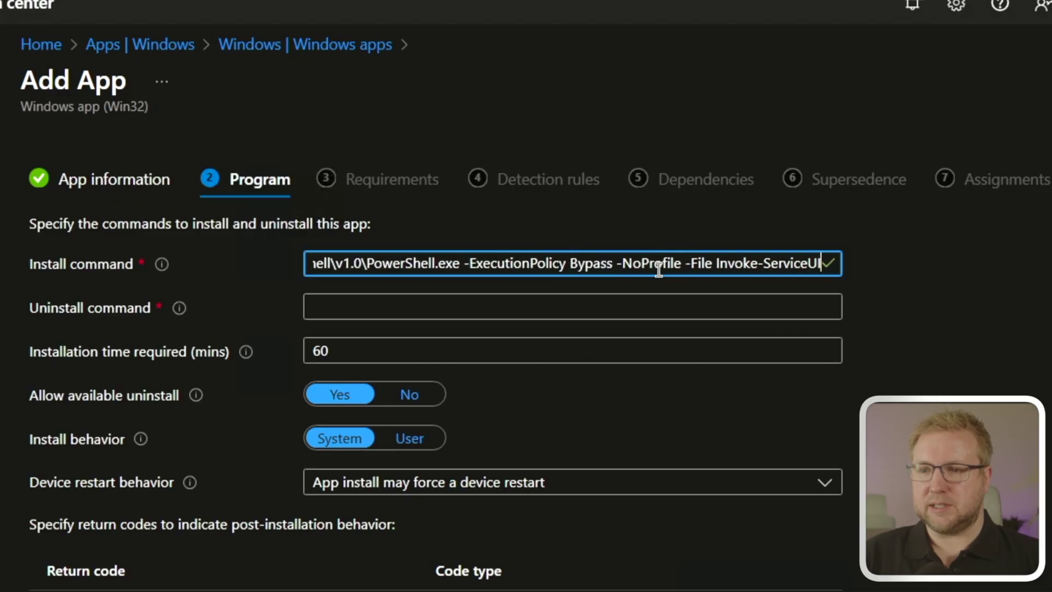
pyautogui.press('Right')
pyautogui.press('Right')
pyautogui.press('Right')
pyautogui.press('Right')
pyautogui.press('Right')
pyautogui.press('Right')
pyautogui.press('Right')
pyautogui.press('Right')
pyautogui.press('Right')
pyautogui.press('Right')
pyautogui.press('Right')
pyautogui.press('Right')
pyautogui.press('Right')
pyautogui.press('Right')
pyautogui.press('Right')
pyautogui.press('Right')
pyautogui.press('Right')
pyautogui.press('Right')
pyautogui.press('Right')
pyautogui.press('Right')
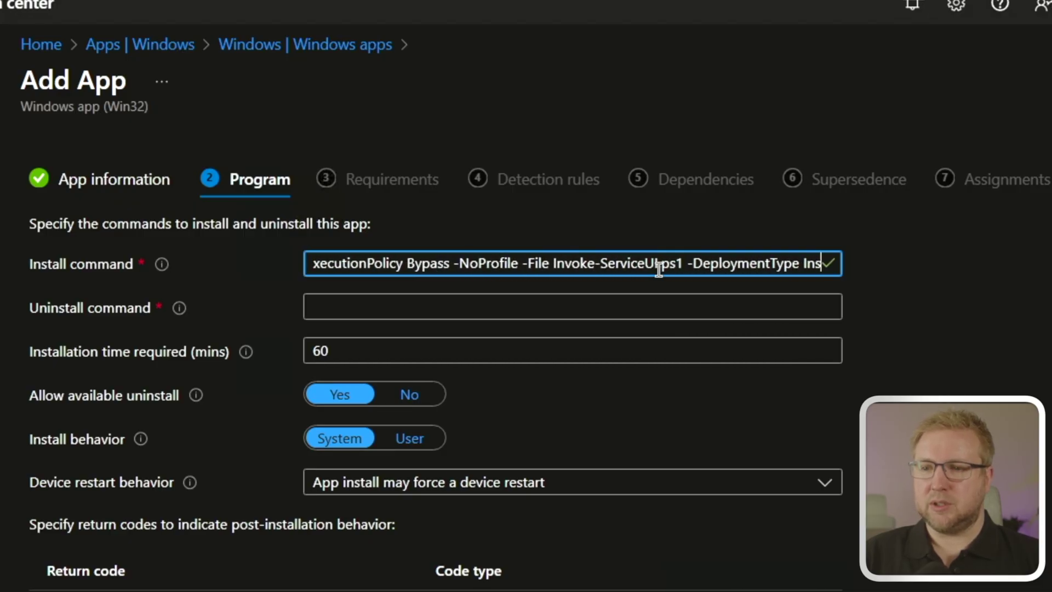
pyautogui.press('Right')
pyautogui.press('Right')
pyautogui.press('Right')
pyautogui.press('Right')
pyautogui.press('Right')
pyautogui.press('Right')
pyautogui.press('Right')
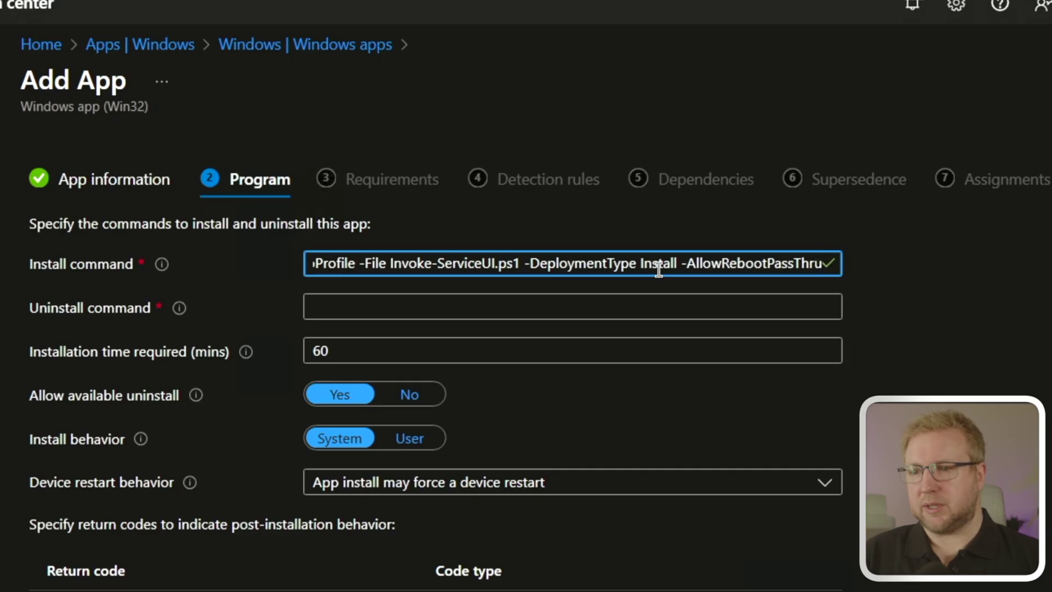
pyautogui.press('Home')
pyautogui.hotkey('ctrl', 'a')
pyautogui.hotkey('ctrl', 'c')
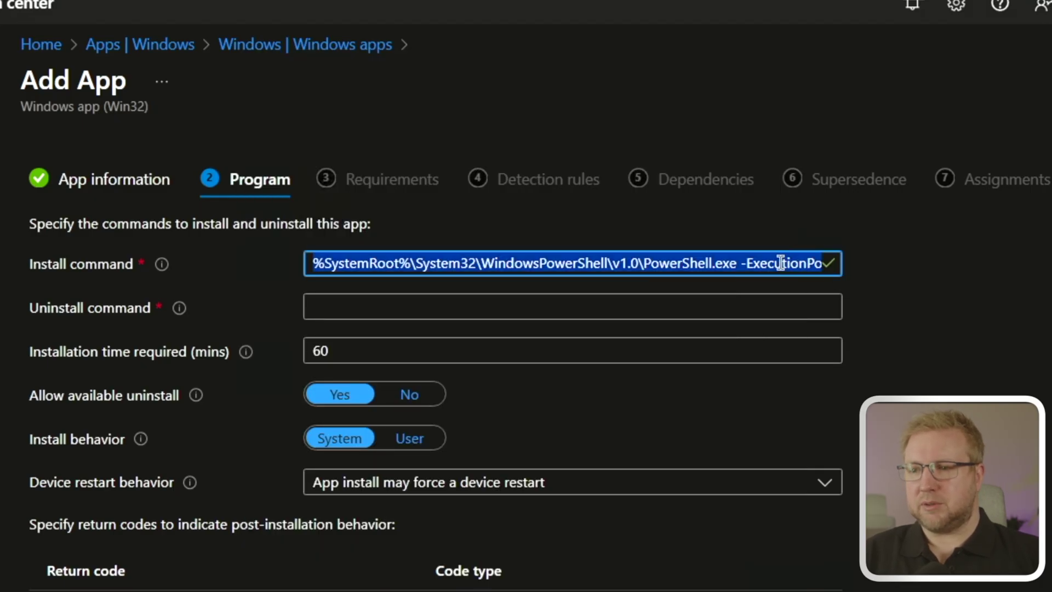
# Set the uninstall command to the same line with -DeploymentType Uninstall.
pyautogui.click(728, 307)
pyautogui.hotkey('ctrl', 'v')
pyautogui.click(654, 306)
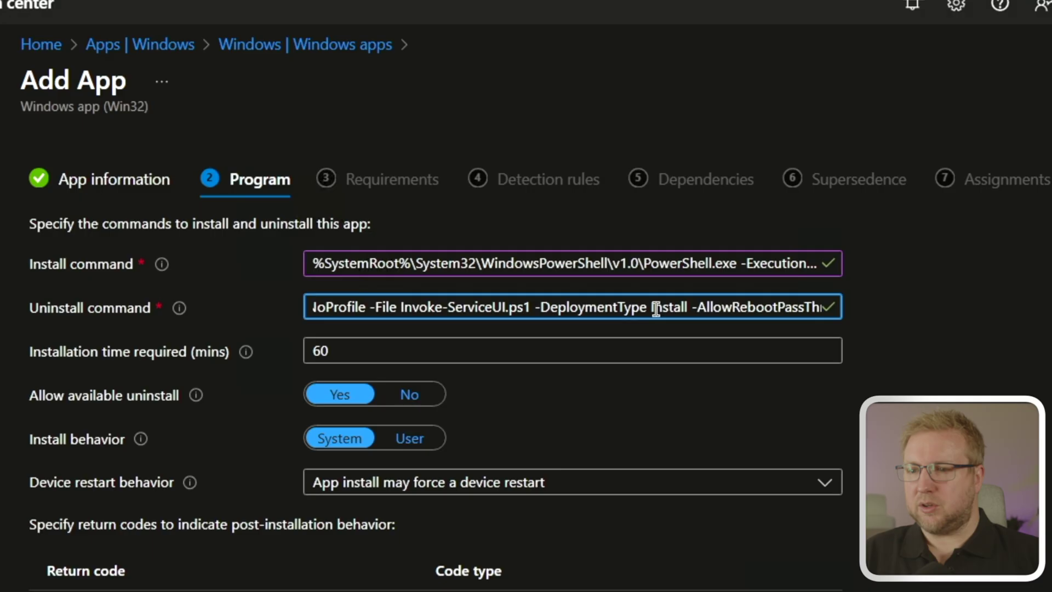
pyautogui.press('BackSpace')
pyautogui.write('Uni')
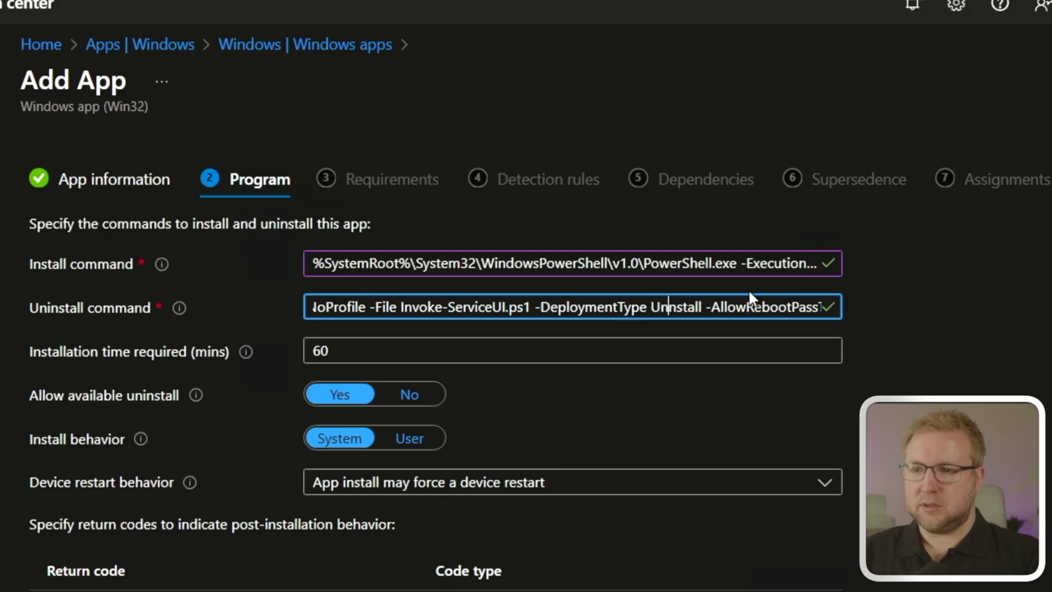
# Require Windows 10 1909 as the minimum operating system.
pyautogui.scroll(-3, 871, 308)
pyautogui.scroll(-1, 872, 311)
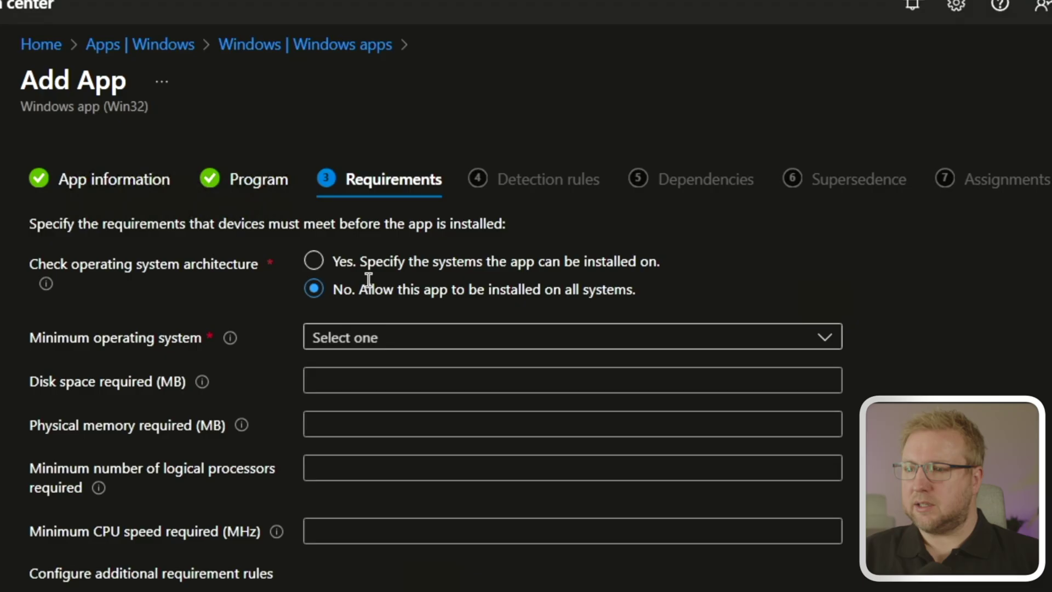
pyautogui.click(352, 337)
pyautogui.click(425, 573)
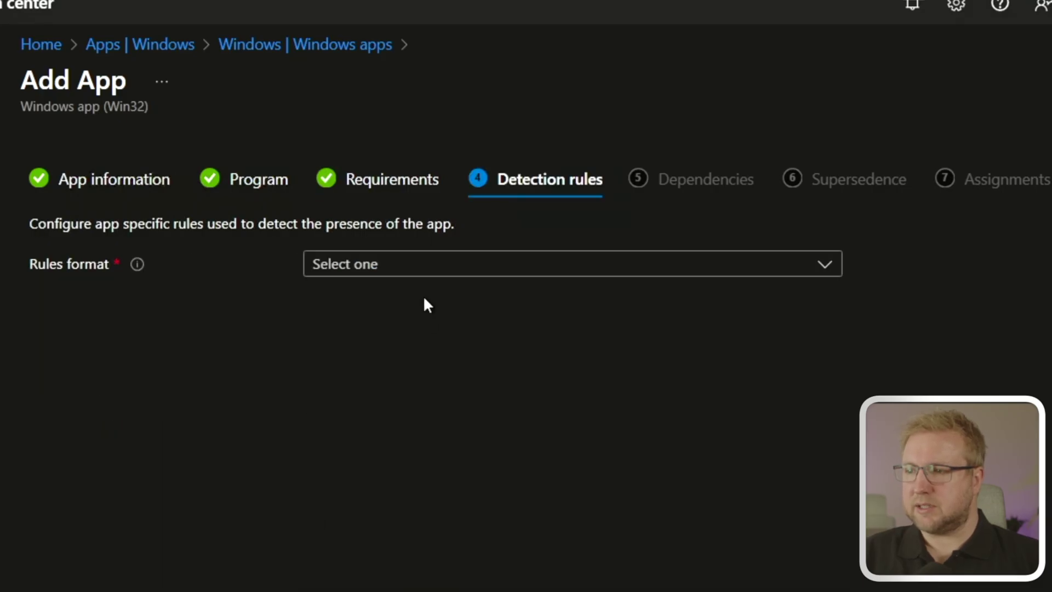
# Start a manually configured detection rule of type File.
pyautogui.click(419, 266)
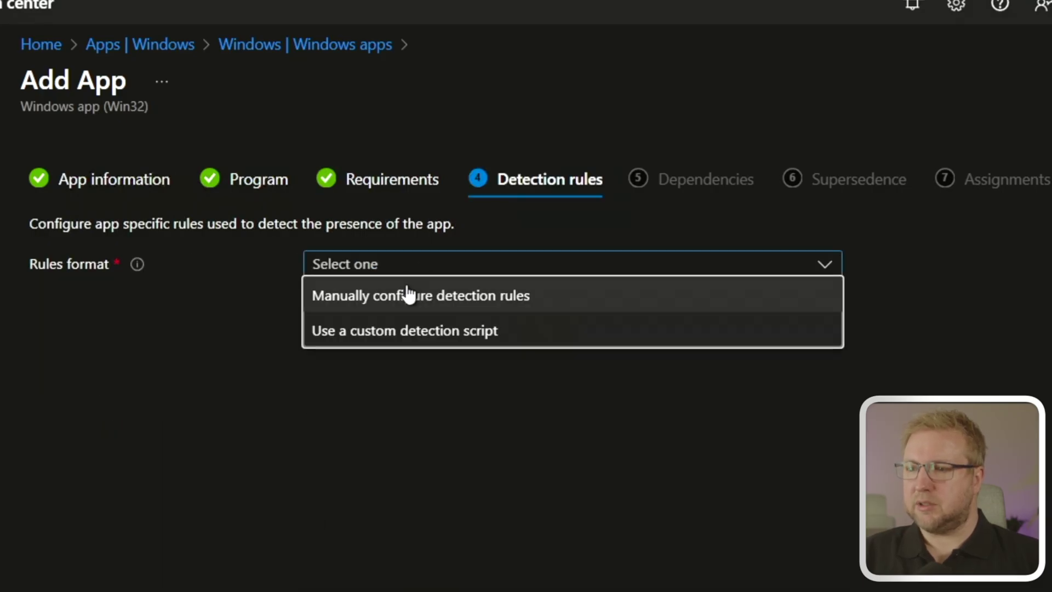
pyautogui.click(405, 296)
pyautogui.click(70, 408)
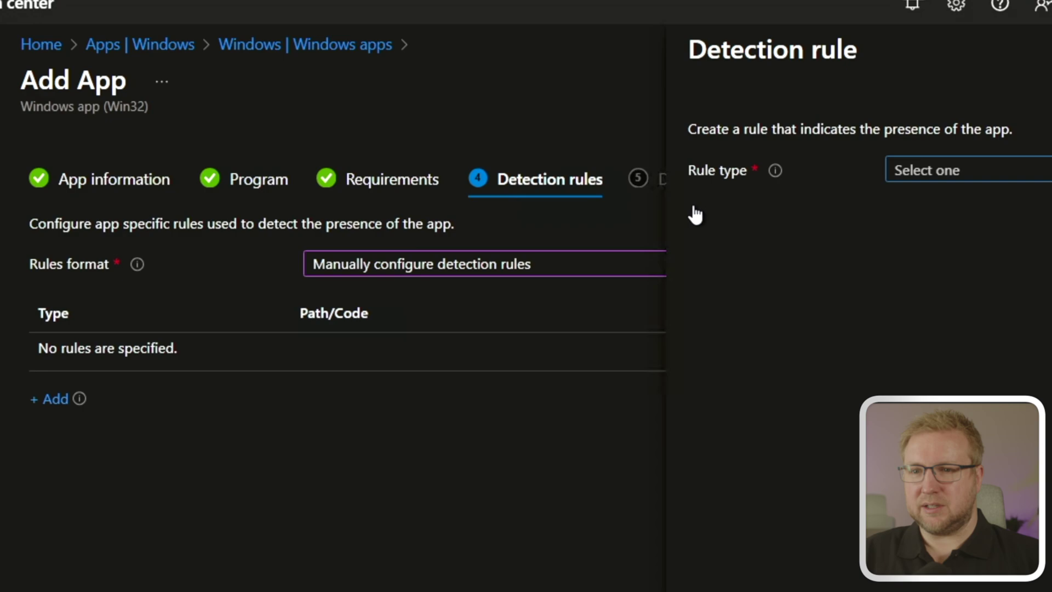
pyautogui.click(1014, 171)
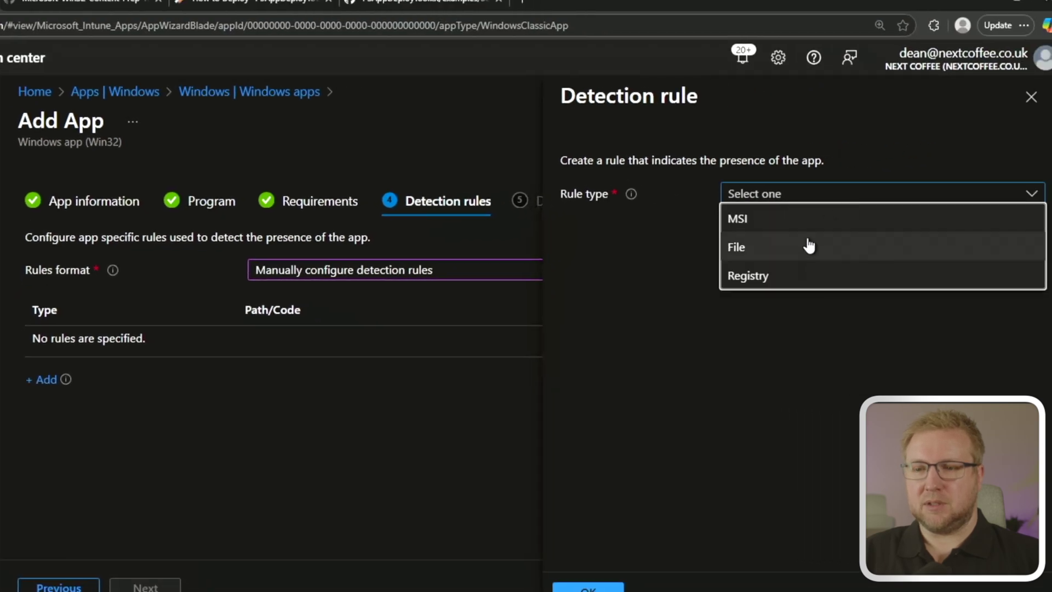
pyautogui.click(809, 246)
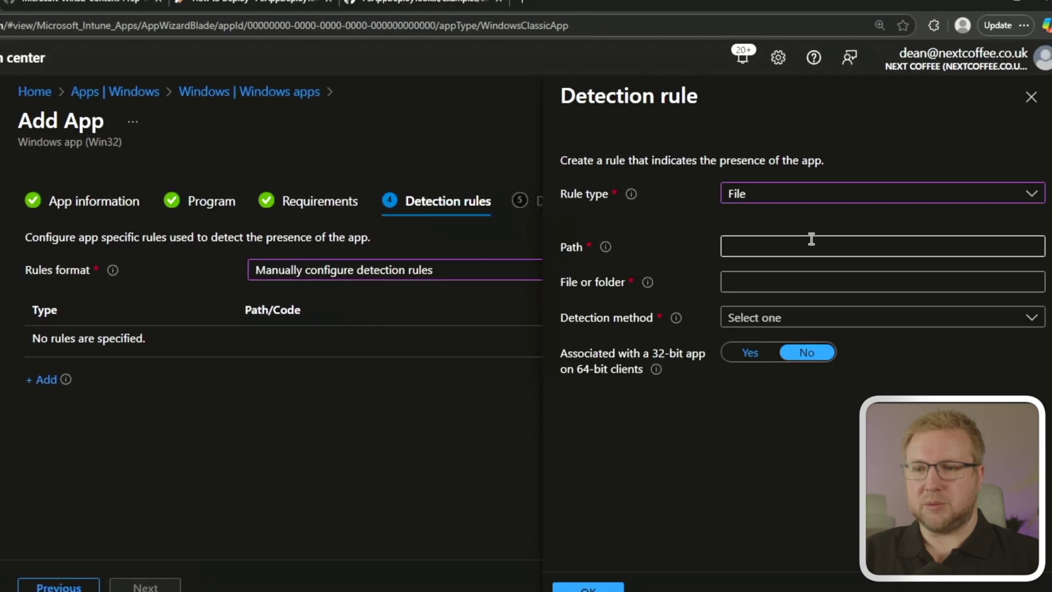
# Copy the C:\Program Files\FileZilla FTP Client\ path from File Explorer into the rule's path field.
pyautogui.click(765, 243)
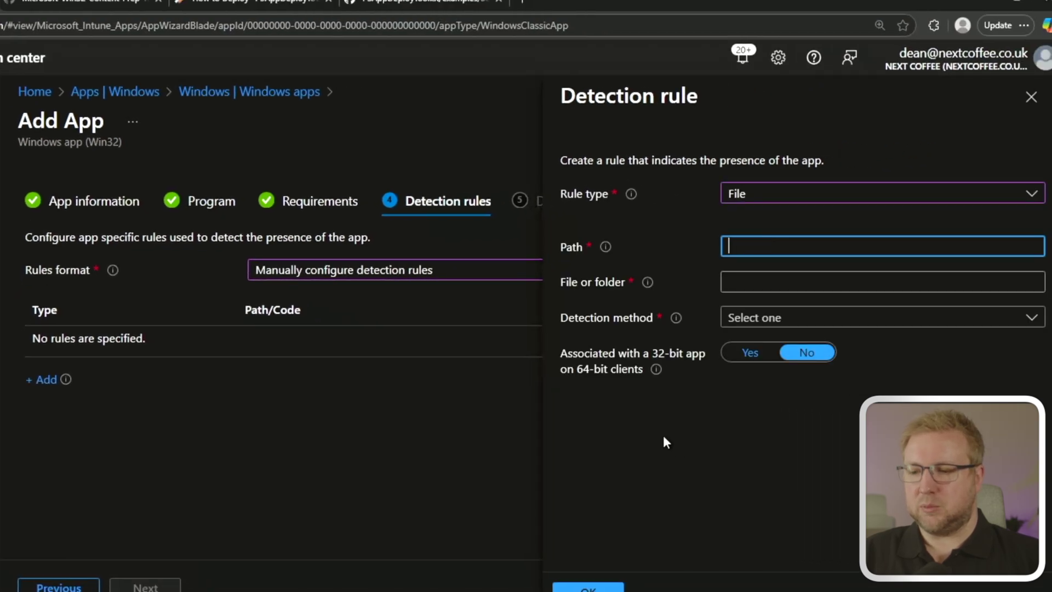
pyautogui.moveTo(442, 586)
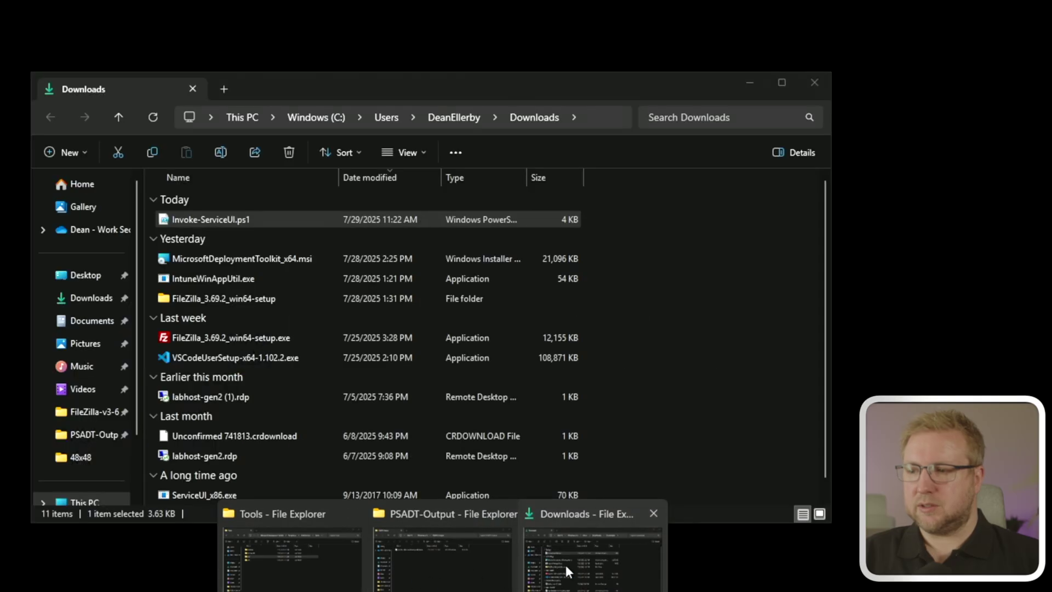
pyautogui.click(565, 564)
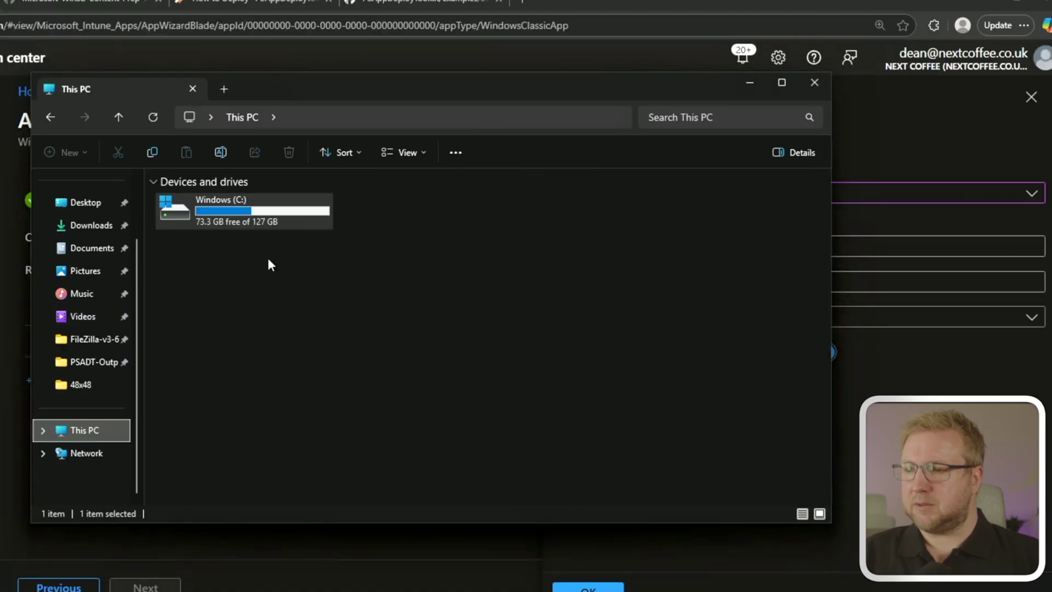
pyautogui.doubleClick(249, 219)
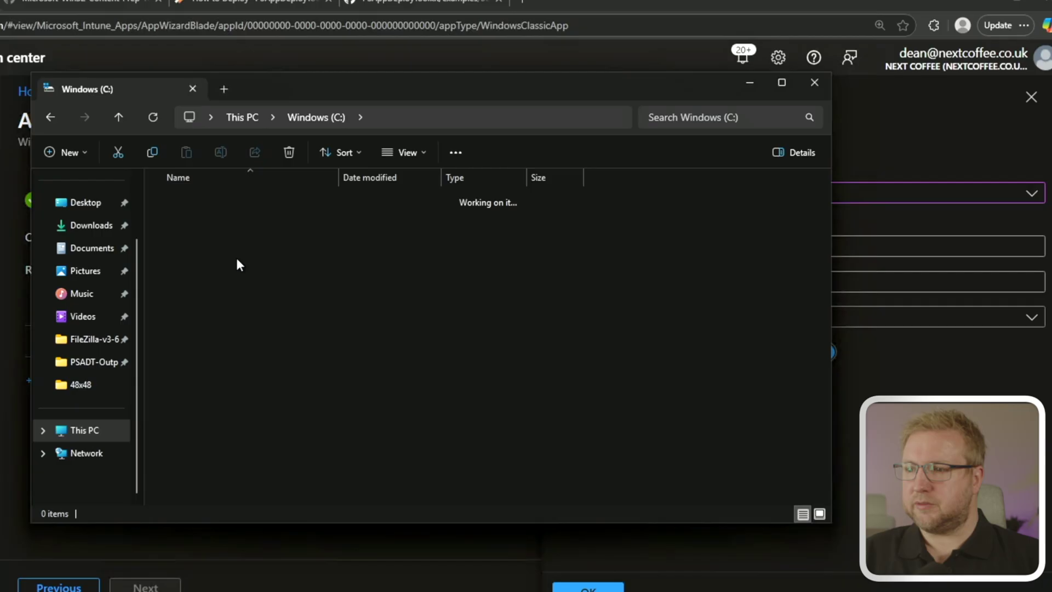
pyautogui.doubleClick(237, 261)
pyautogui.click(234, 240)
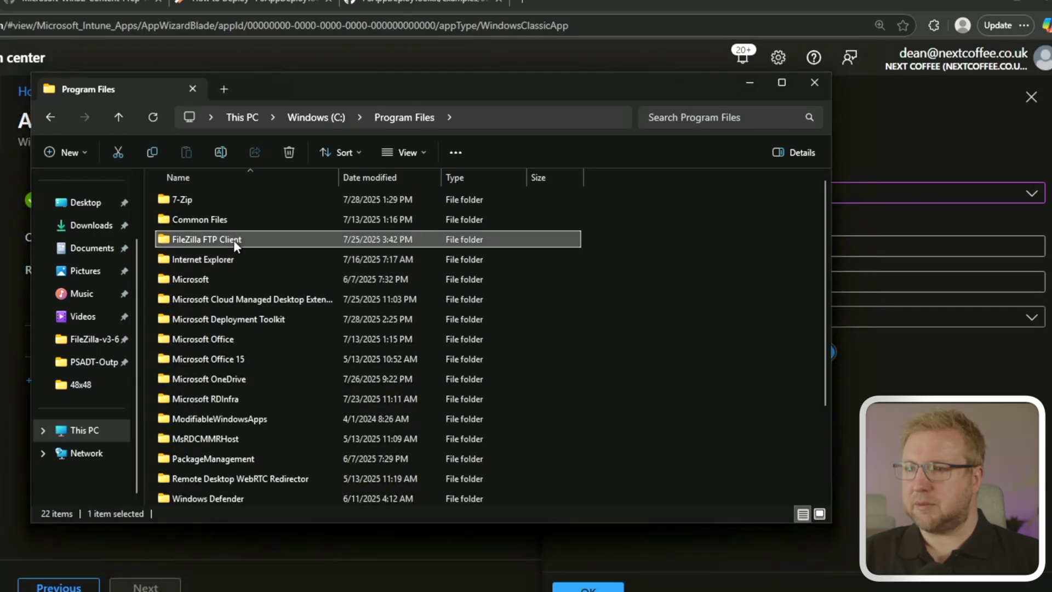
pyautogui.doubleClick(233, 240)
pyautogui.click(583, 120)
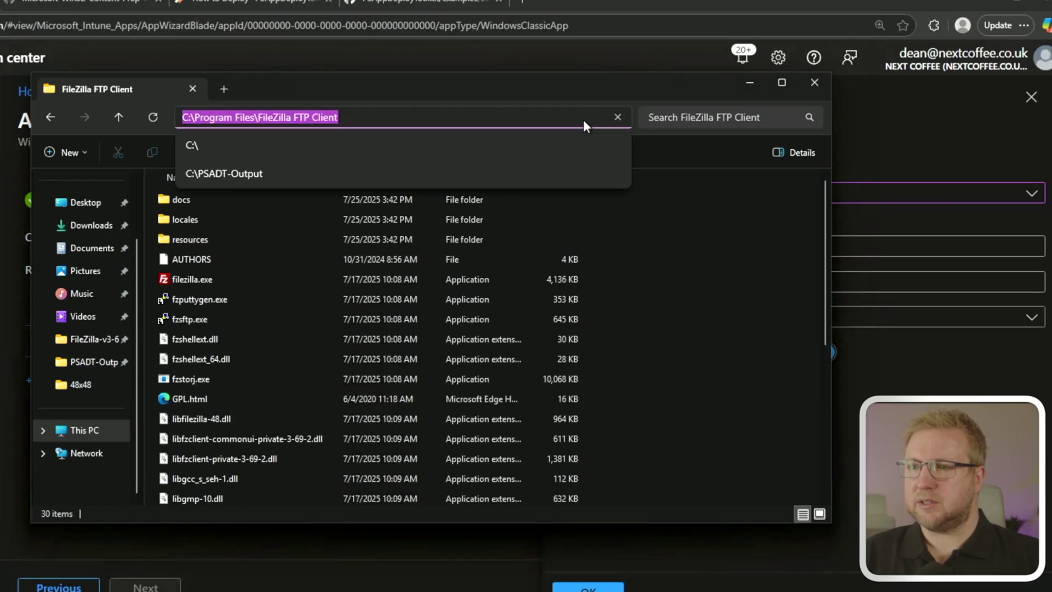
pyautogui.click(822, 340)
pyautogui.click(868, 344)
pyautogui.click(767, 246)
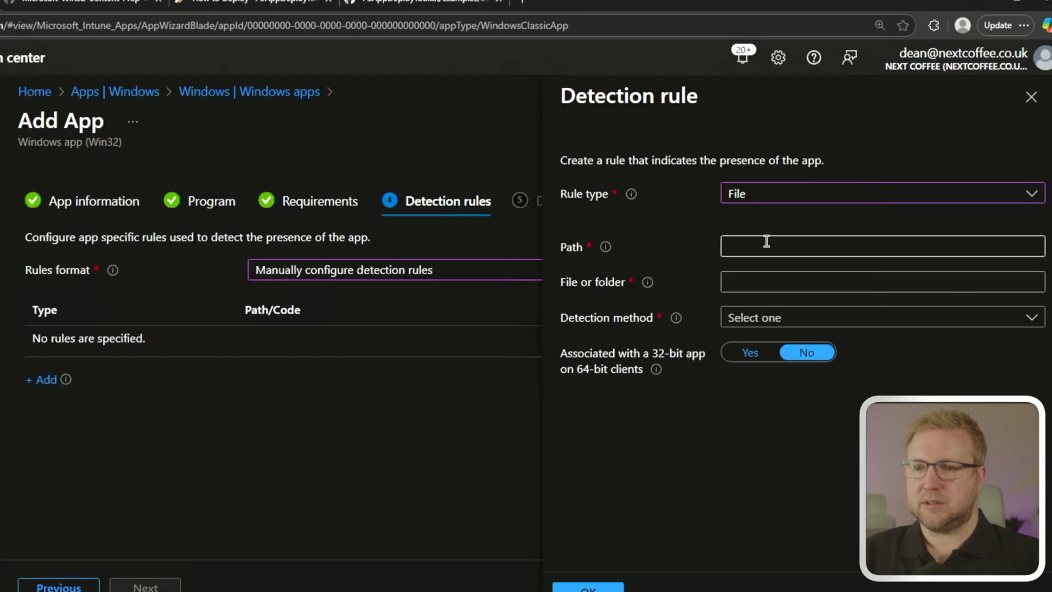
pyautogui.hotkey('ctrl', 'v')
# Enter the file name as filezilla.exe, matching the lowercase spelling found in the folder.
pyautogui.click(817, 279)
pyautogui.write('F')
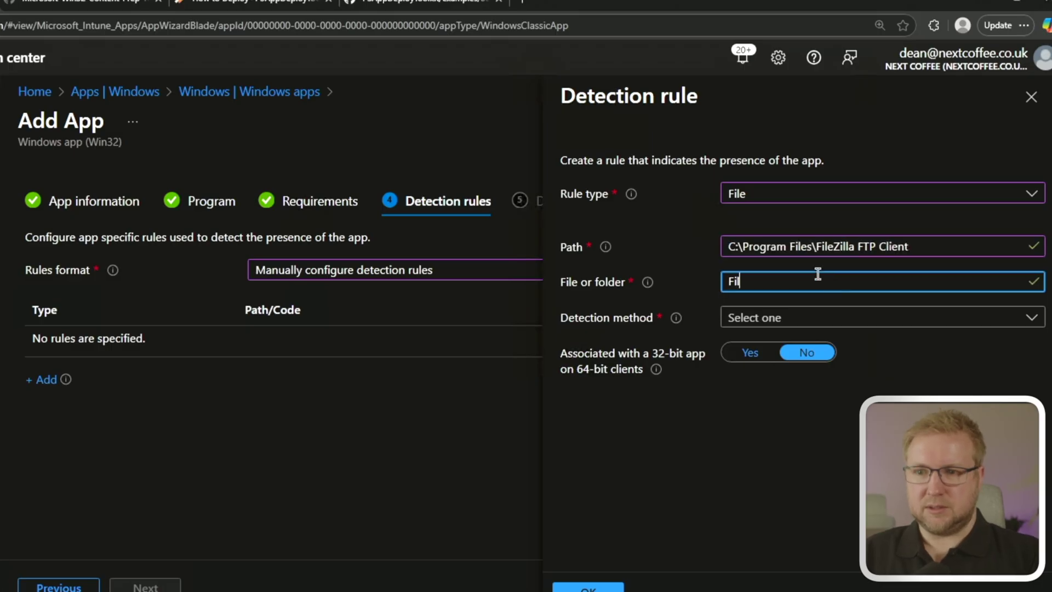
pyautogui.write('ileZilla')
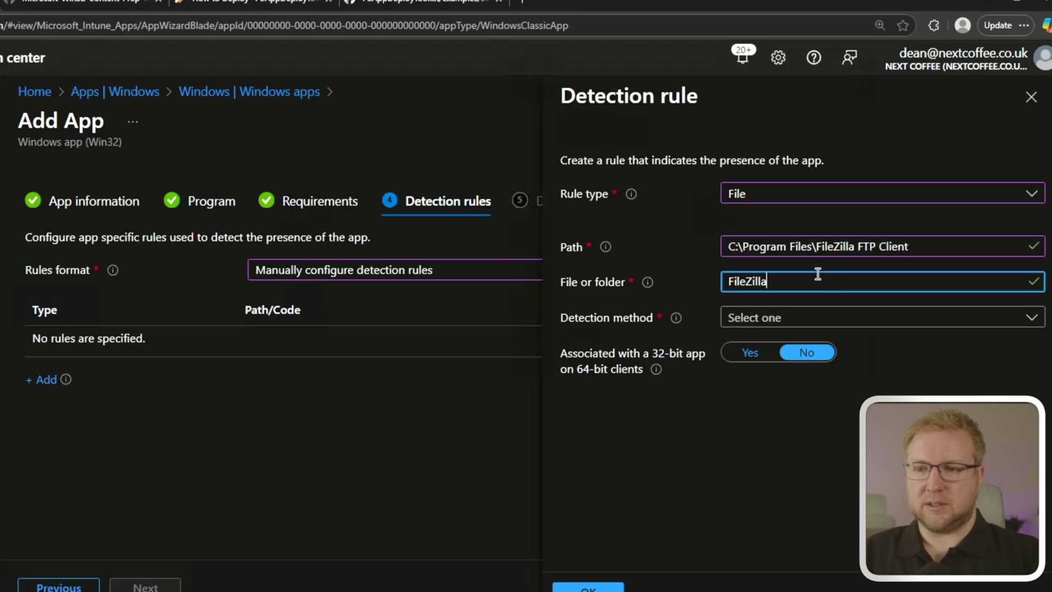
pyautogui.write('.exe')
pyautogui.hotkey('shift', 'Tab')
pyautogui.press('End')
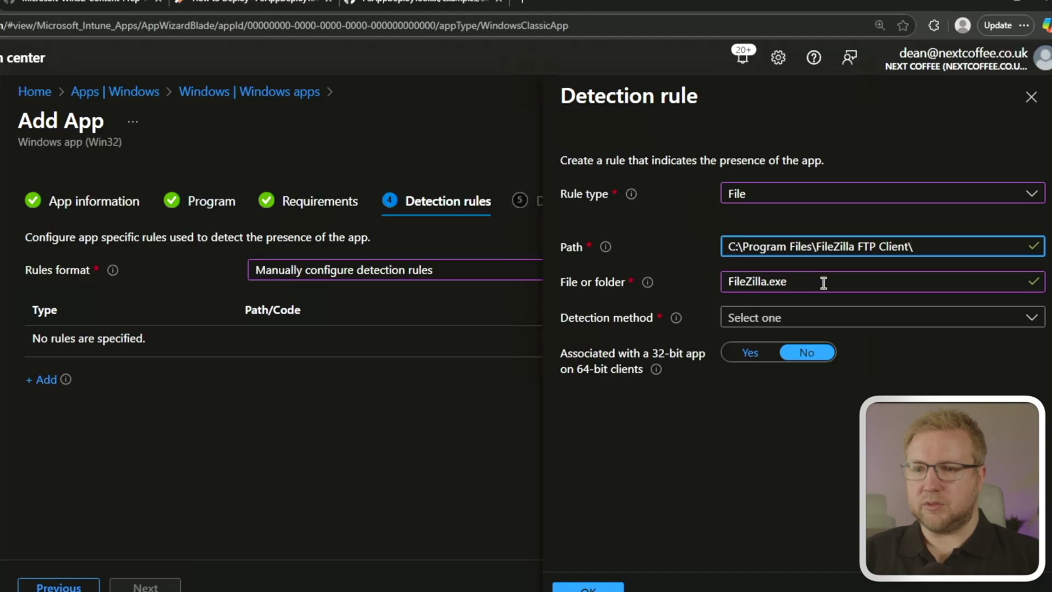
pyautogui.click(855, 370)
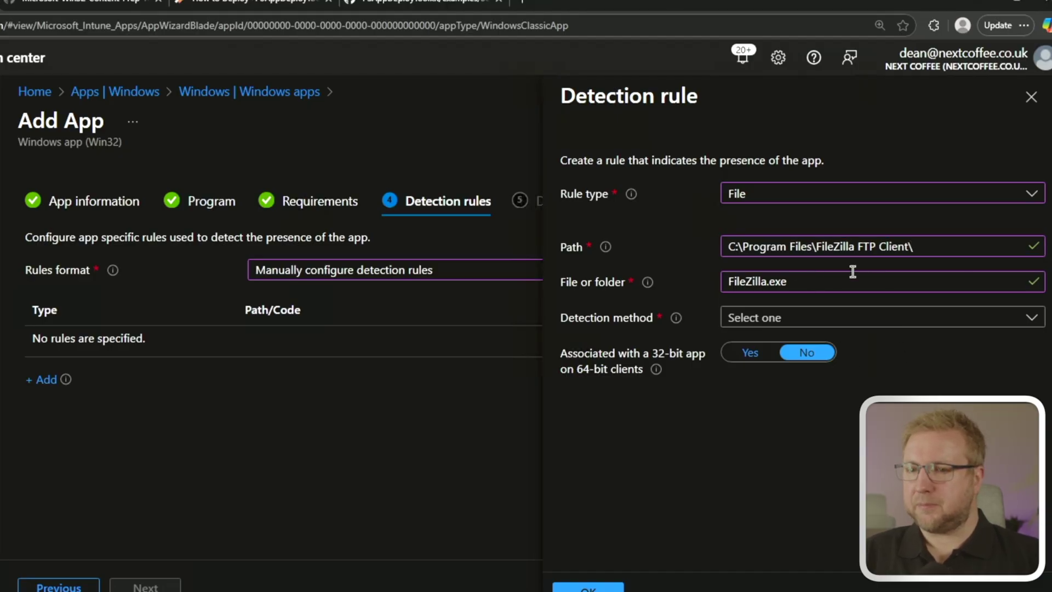
pyautogui.moveTo(442, 591)
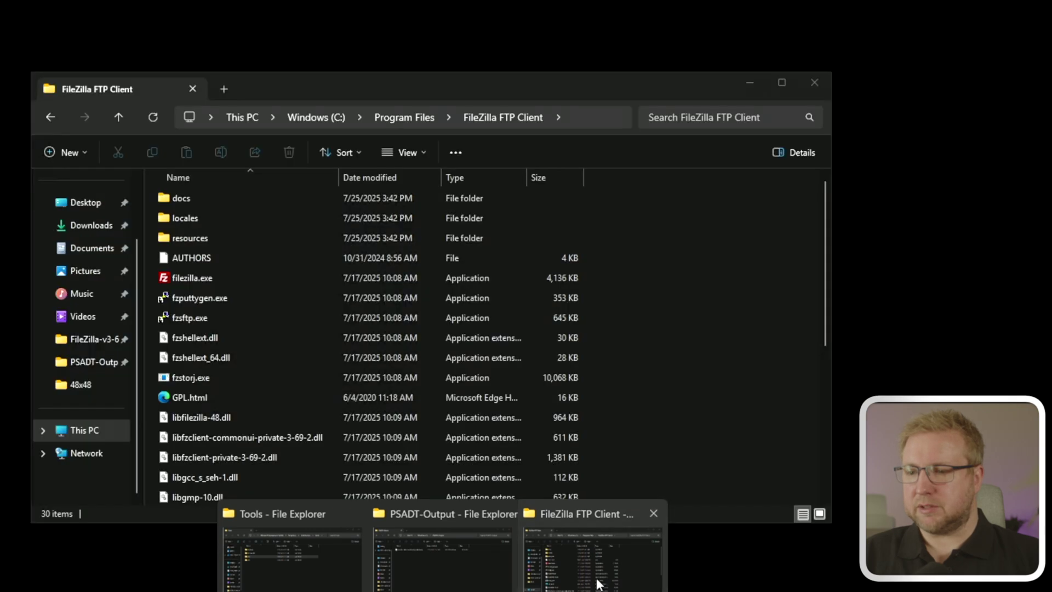
pyautogui.click(539, 585)
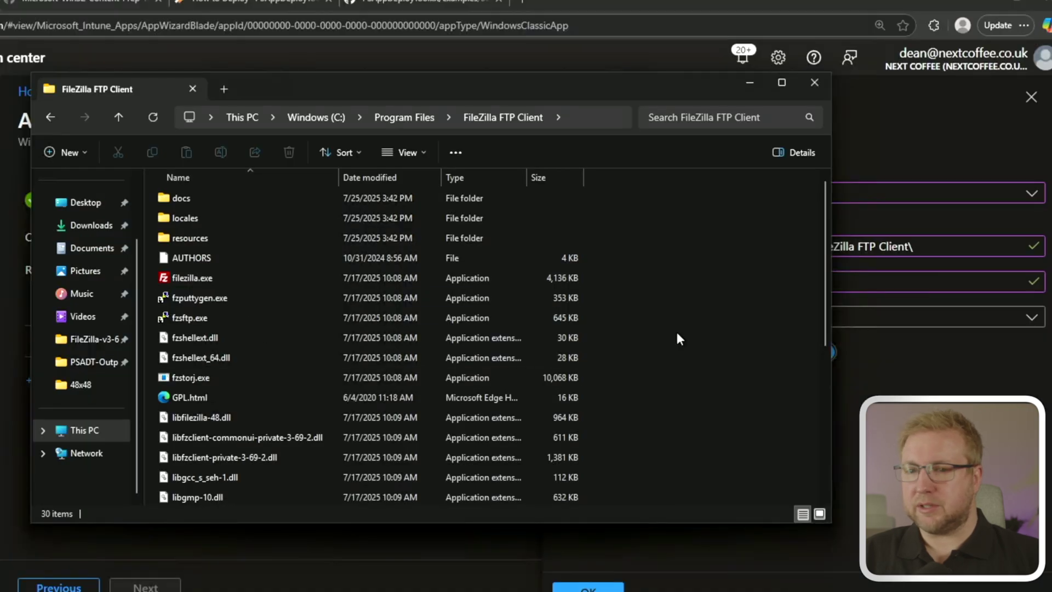
pyautogui.click(829, 343)
pyautogui.click(756, 281)
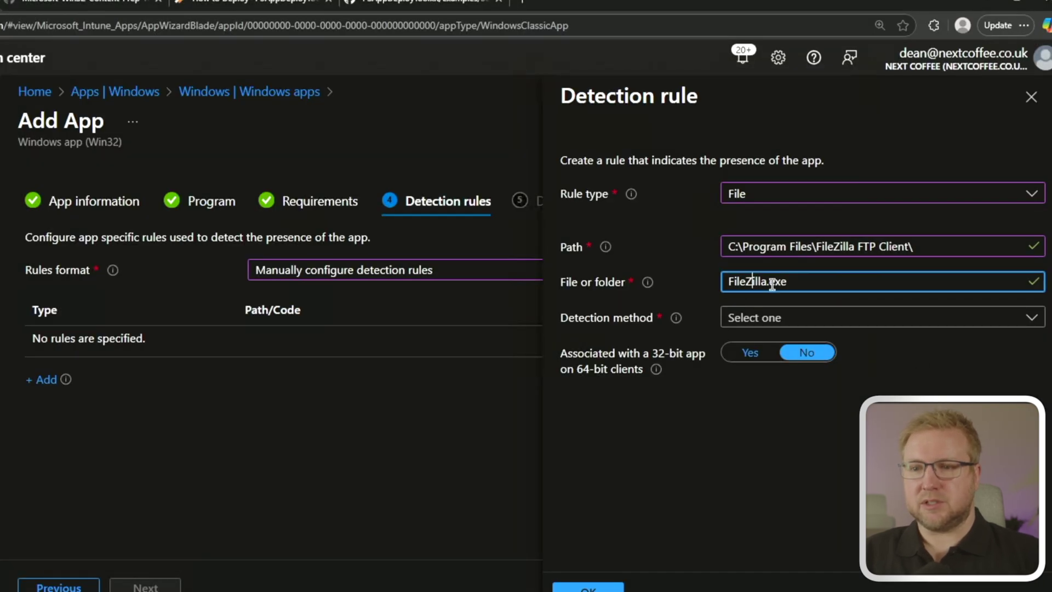
pyautogui.press('BackSpace')
pyautogui.write('z')
pyautogui.press('BackSpace')
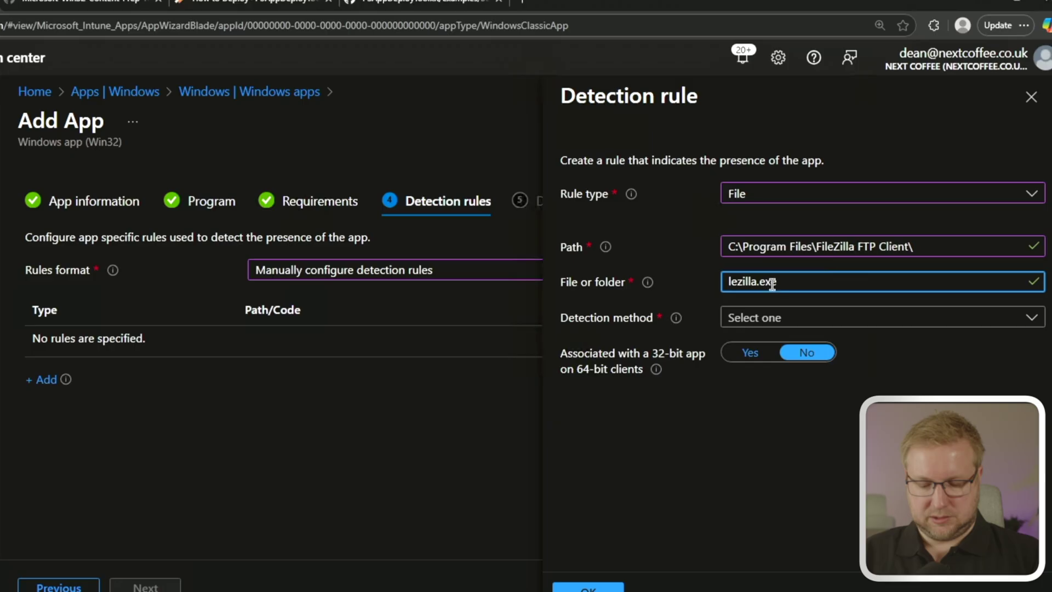
pyautogui.write('fi')
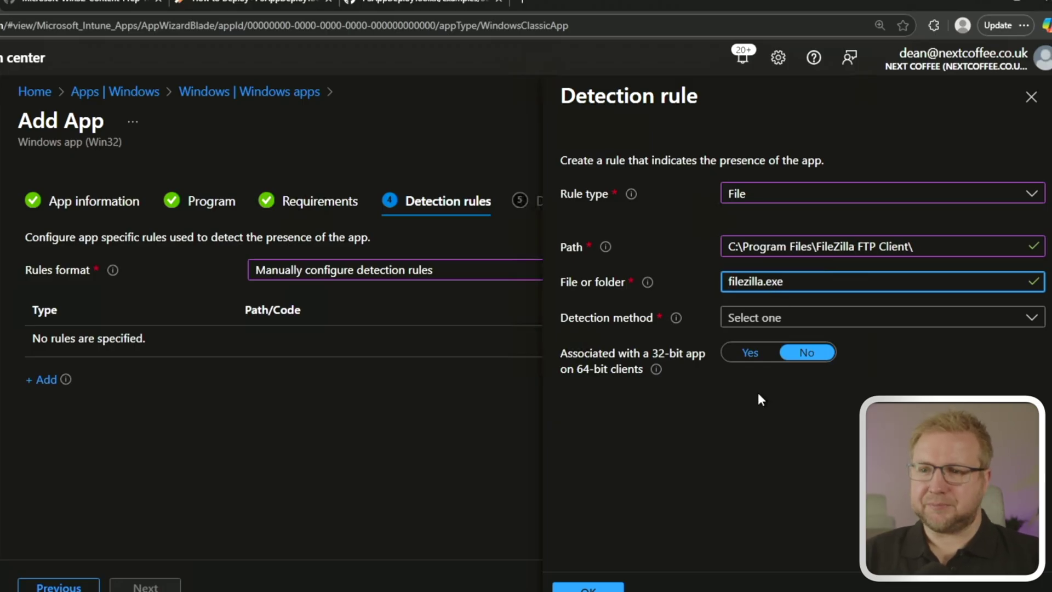
# Set the detection method to File or folder exists and save the rule.
pyautogui.click(852, 323)
pyautogui.click(847, 340)
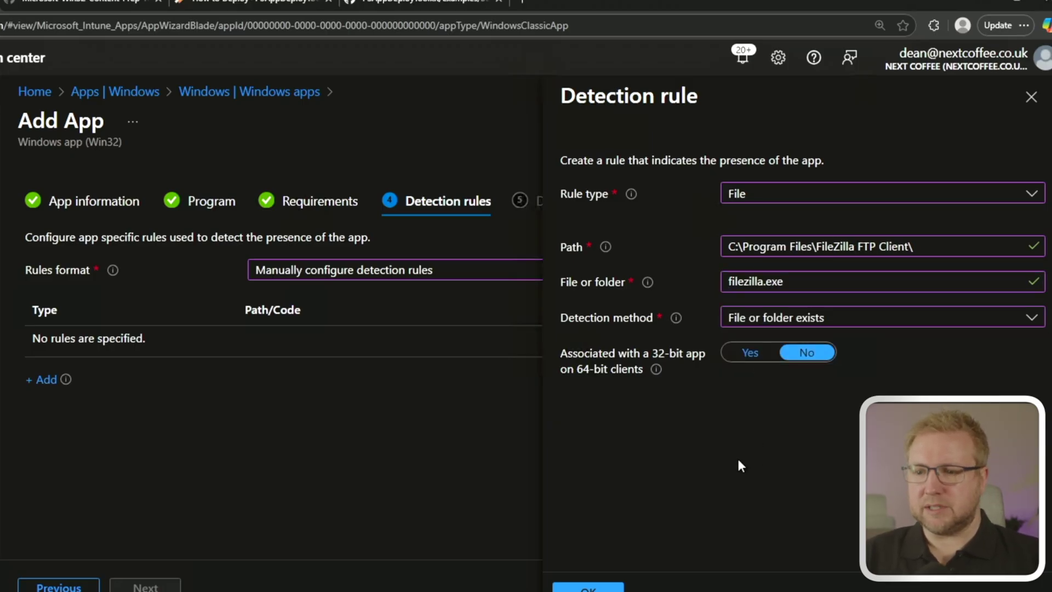
pyautogui.click(588, 586)
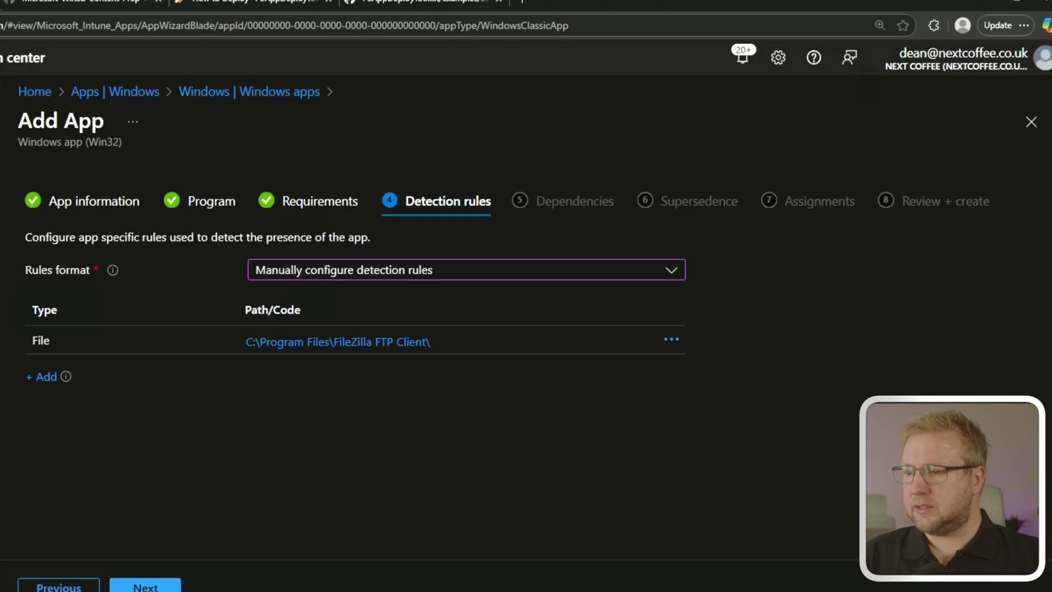
# Skip Dependencies and Supersedence, then add All devices under Available for enrolled devices.
pyautogui.click(145, 586)
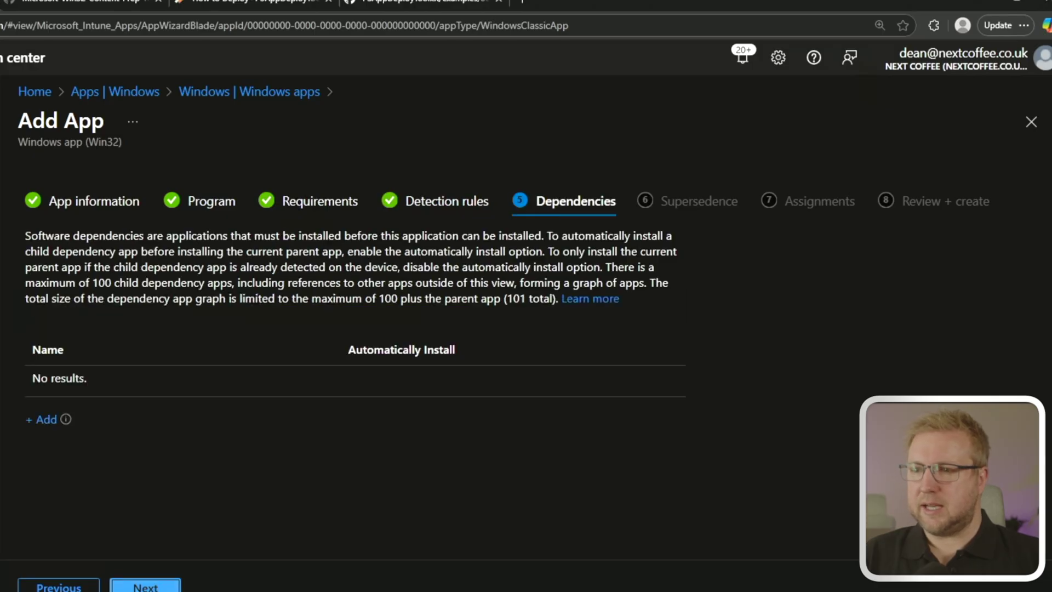
pyautogui.click(166, 587)
pyautogui.click(165, 587)
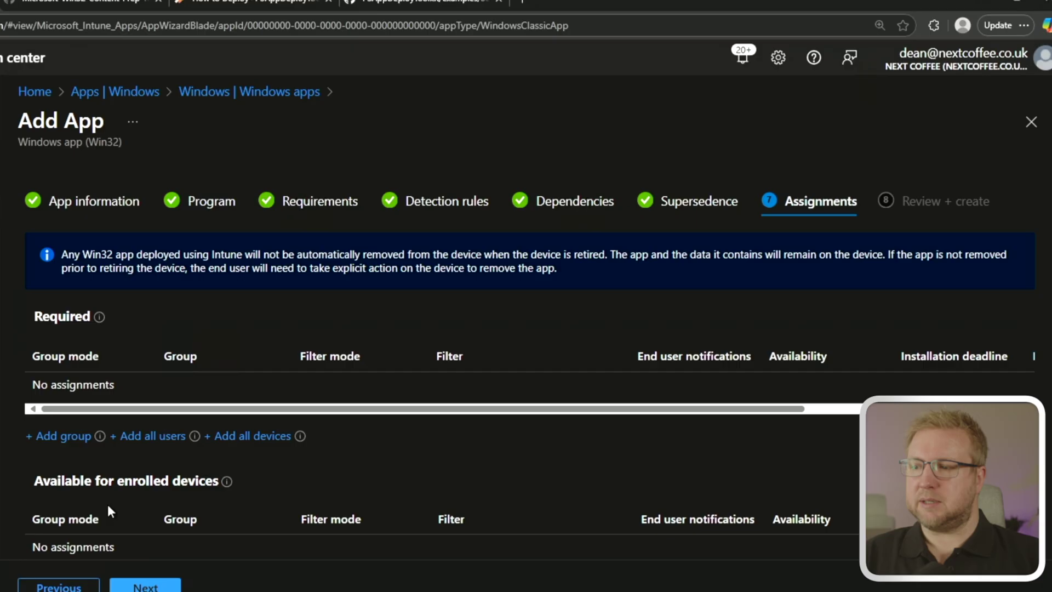
pyautogui.scroll(-4, 129, 534)
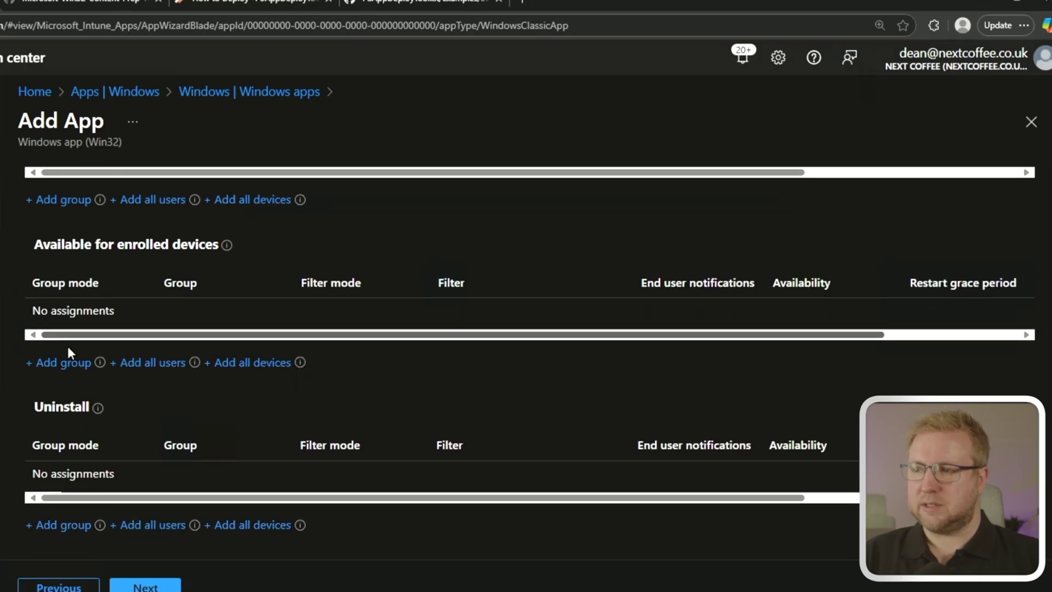
pyautogui.click(222, 363)
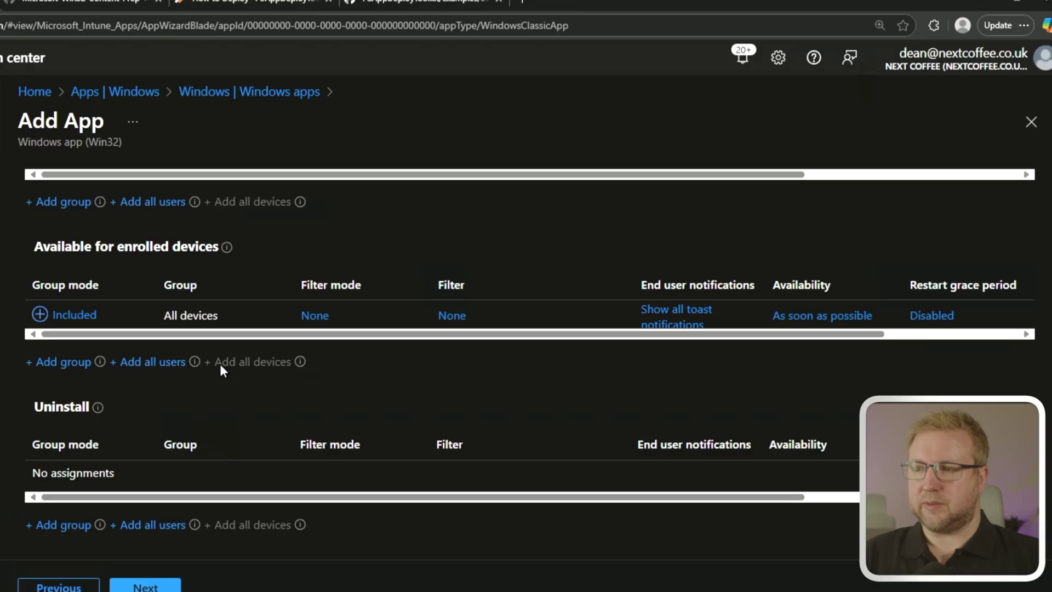
pyautogui.scroll(3, 354, 468)
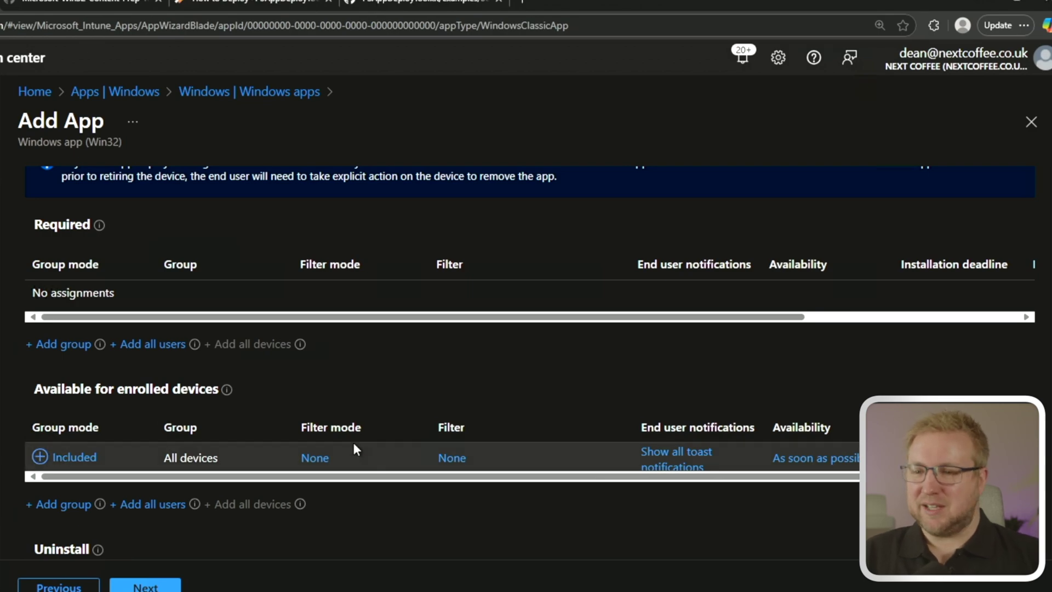
pyautogui.scroll(-3, 353, 439)
# Continue to Review + create and create the FileZilla Win32 app.
pyautogui.click(145, 586)
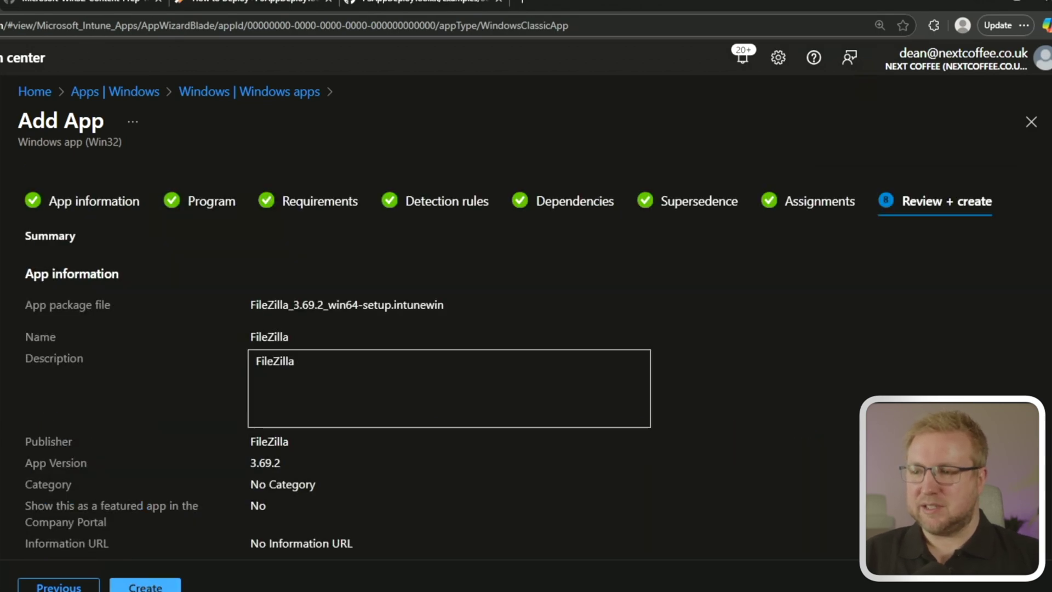
pyautogui.click(145, 586)
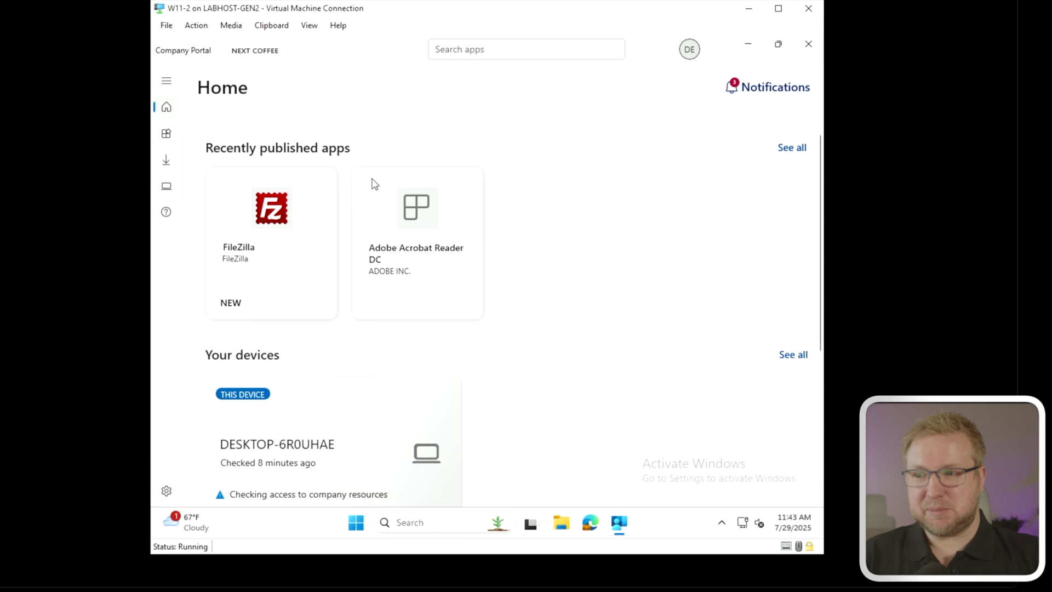
# Open the FileZilla tile on the Company Portal Home page and install it.
pyautogui.click(311, 272)
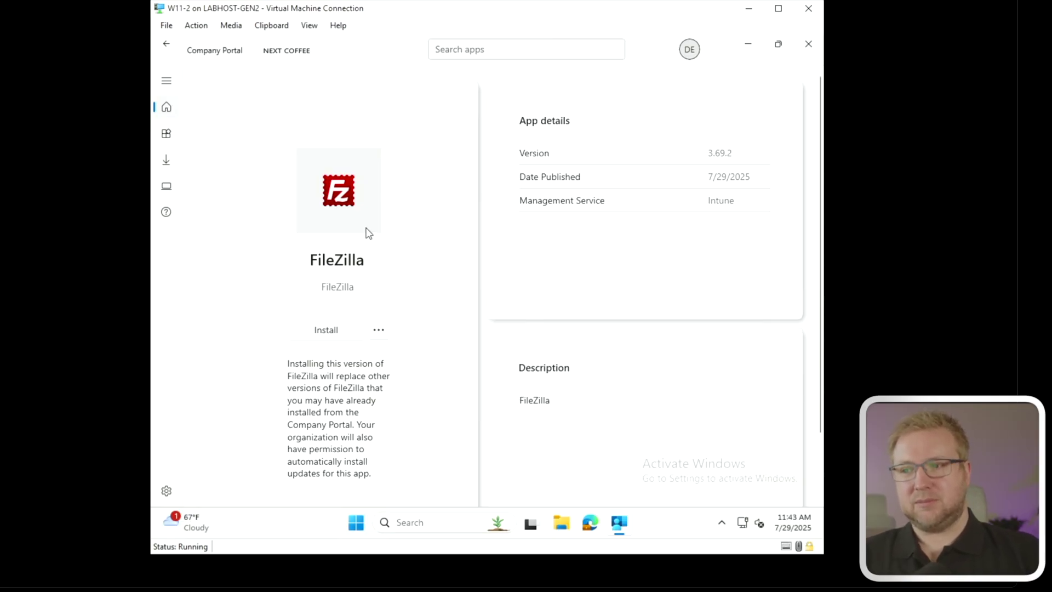
pyautogui.click(338, 333)
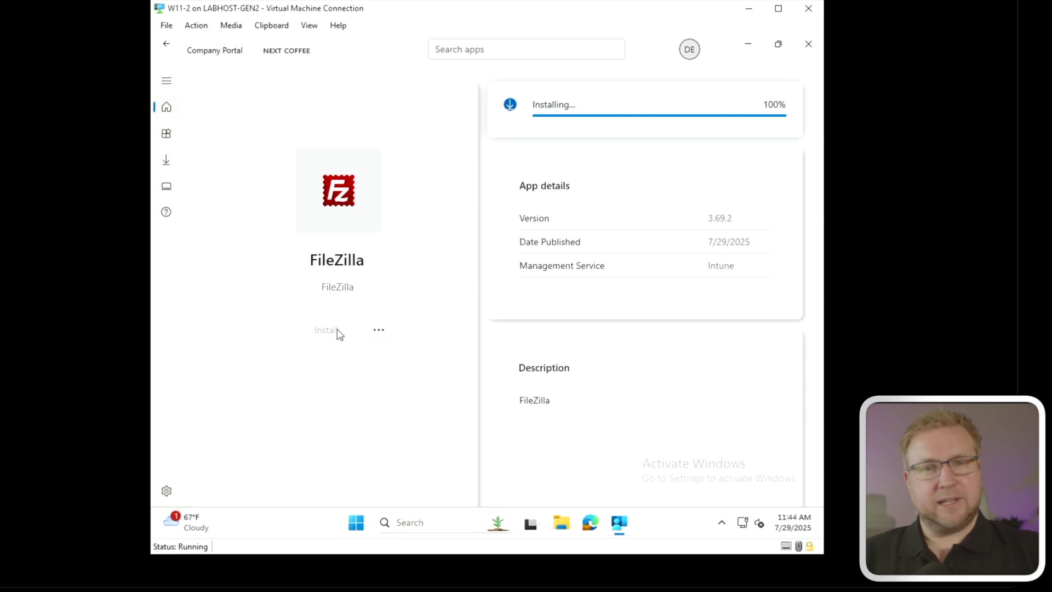
# Reveal the desktop and choose 'Defer (3 remain)' on the PSAppDeployToolkit FileZilla prompt.
pyautogui.press('super+d')
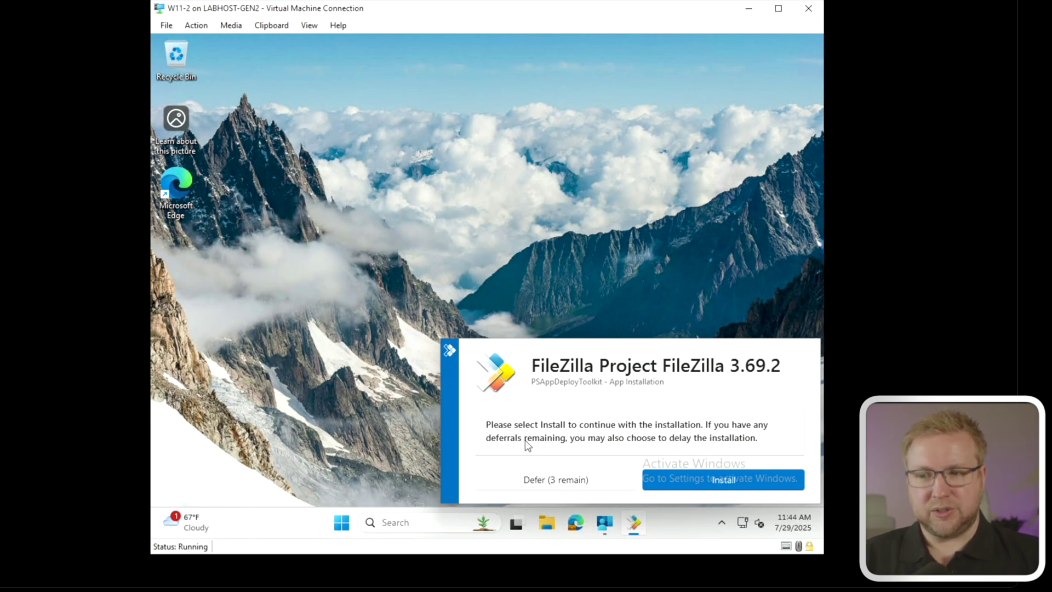
pyautogui.click(576, 480)
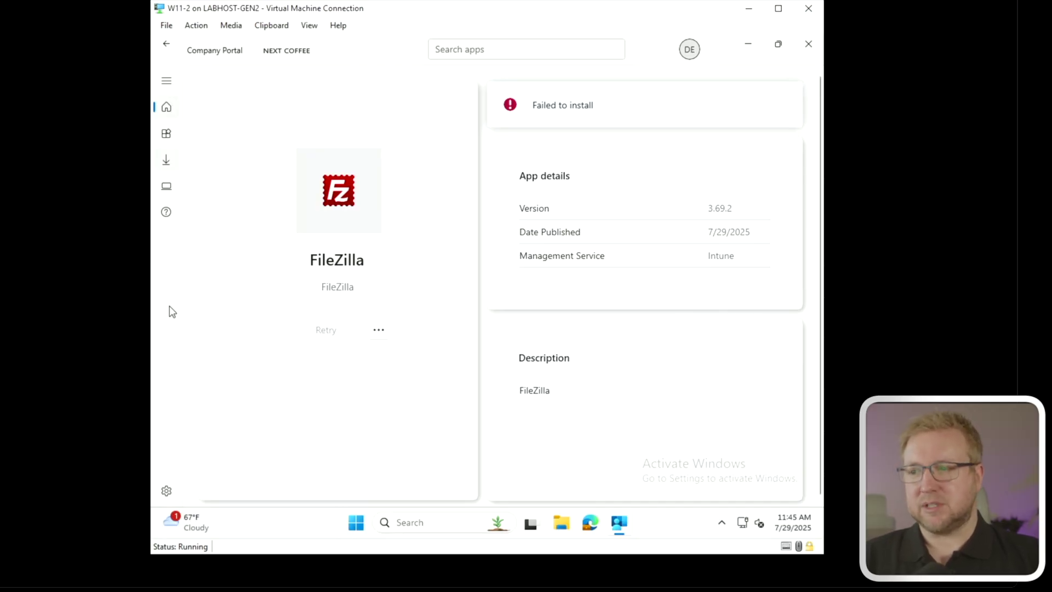
# Run Check access on This device from the Devices page.
pyautogui.click(168, 187)
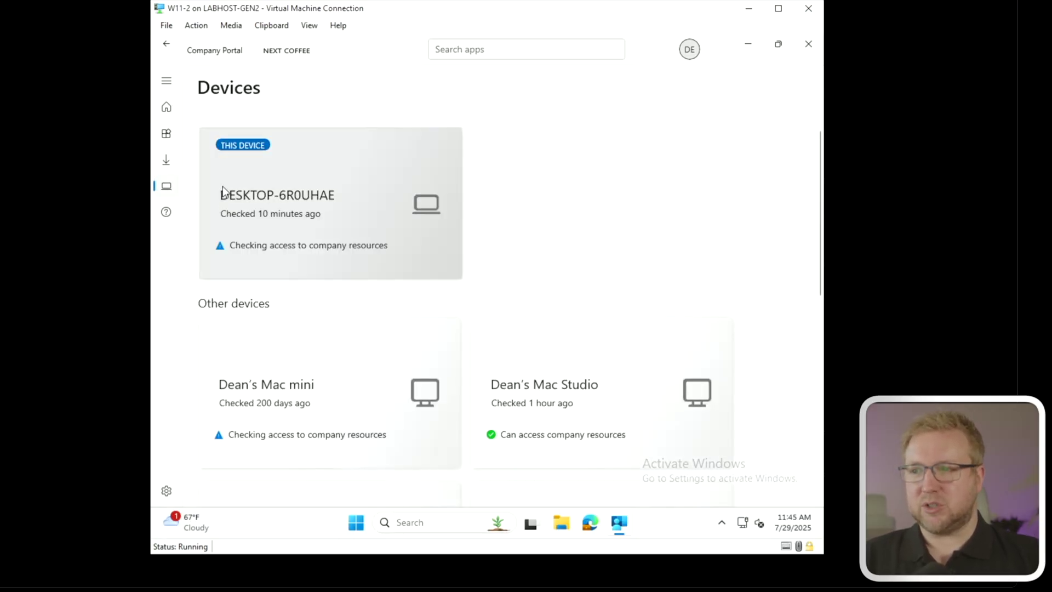
pyautogui.click(354, 198)
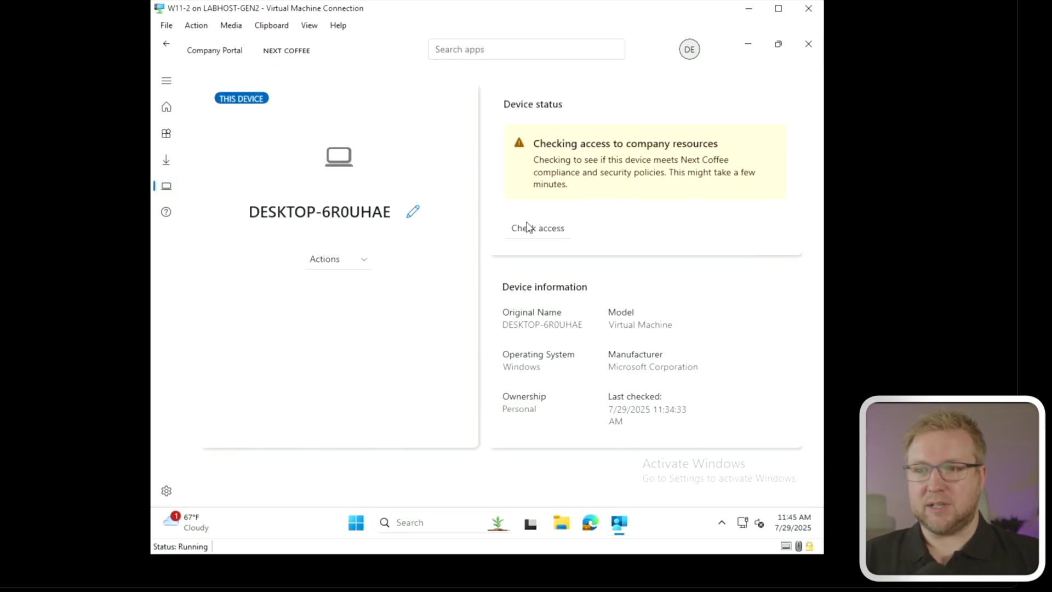
pyautogui.click(526, 227)
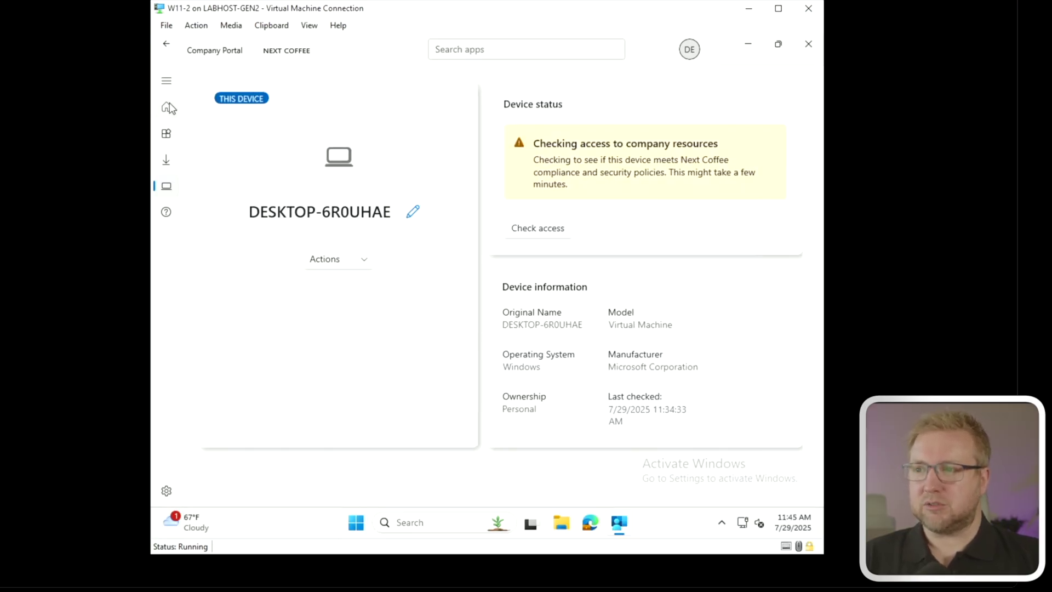
# Go Home, open FileZilla and retry its installation.
pyautogui.click(166, 108)
pyautogui.click(290, 247)
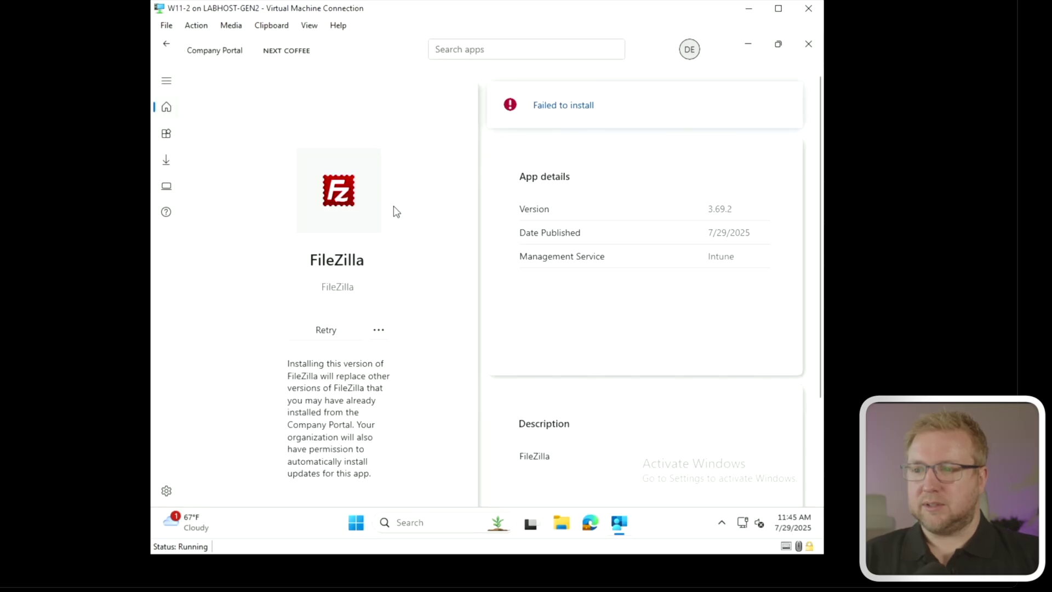
pyautogui.click(320, 335)
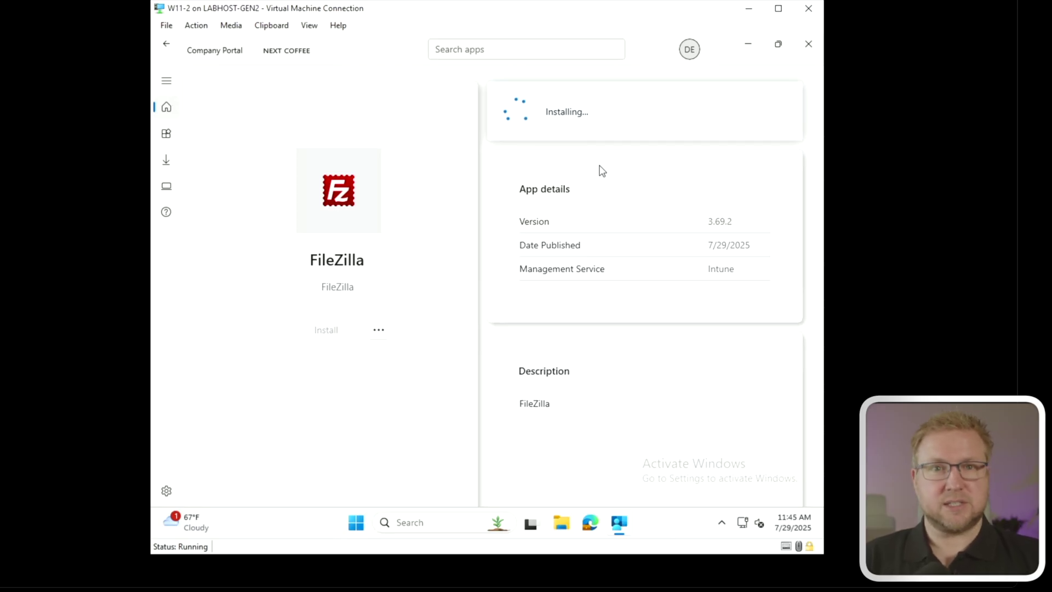
# Accept Install on the PSAppDeployToolkit FileZilla prompt and confirm the completion dialog with OK.
pyautogui.press('super+d')
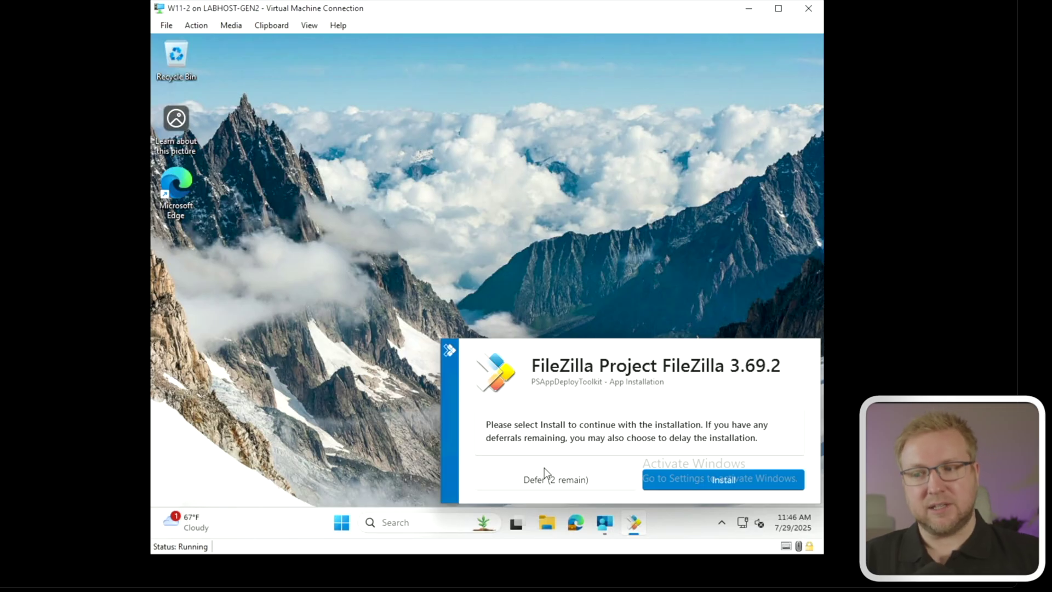
pyautogui.click(728, 482)
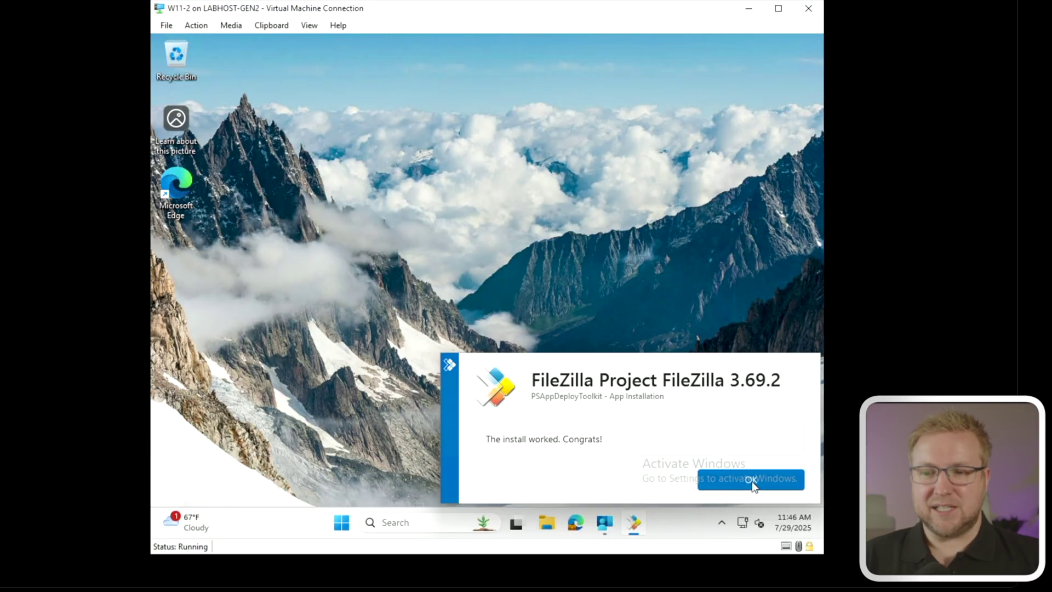
pyautogui.click(751, 480)
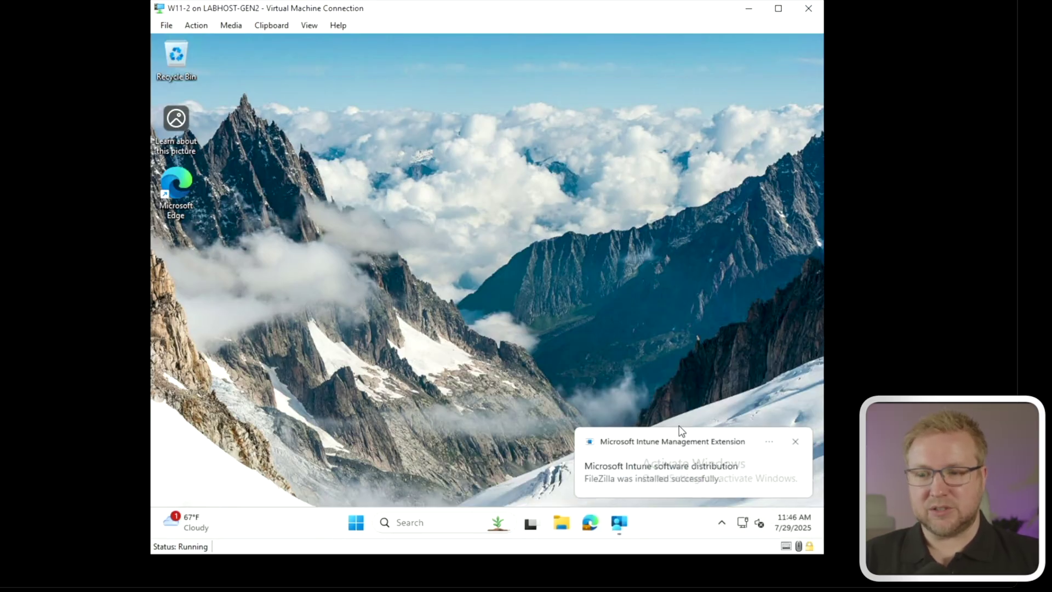
# Bring Company Portal back, check FileZilla's extra actions, and go to Apps.
pyautogui.click(619, 522)
pyautogui.click(379, 331)
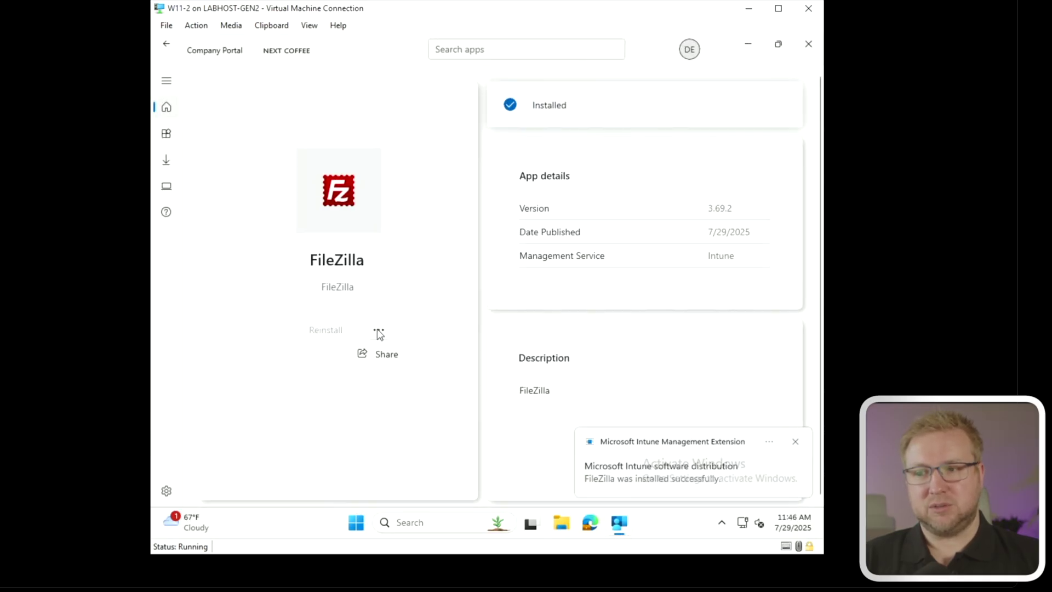
pyautogui.click(384, 328)
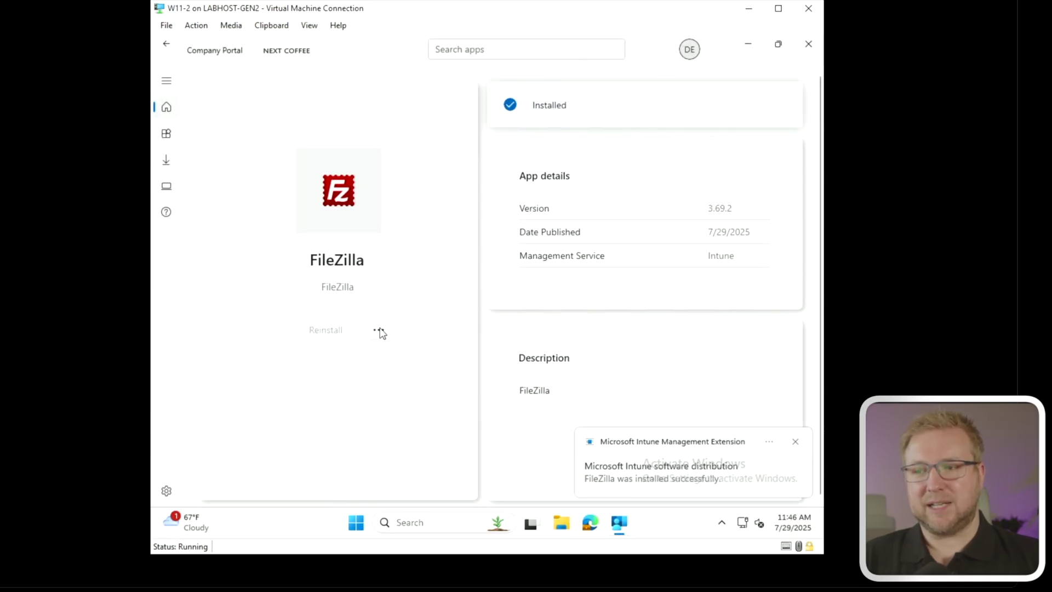
pyautogui.click(167, 133)
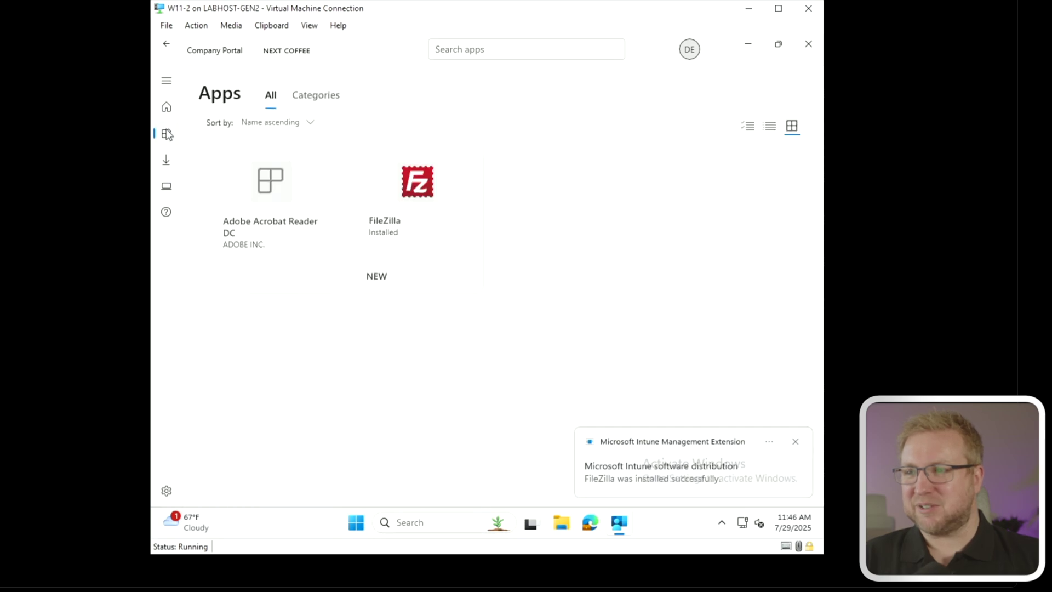
# Sync the device from Settings, then reopen FileZilla from Apps to confirm it's Installed.
pyautogui.click(167, 491)
pyautogui.click(265, 213)
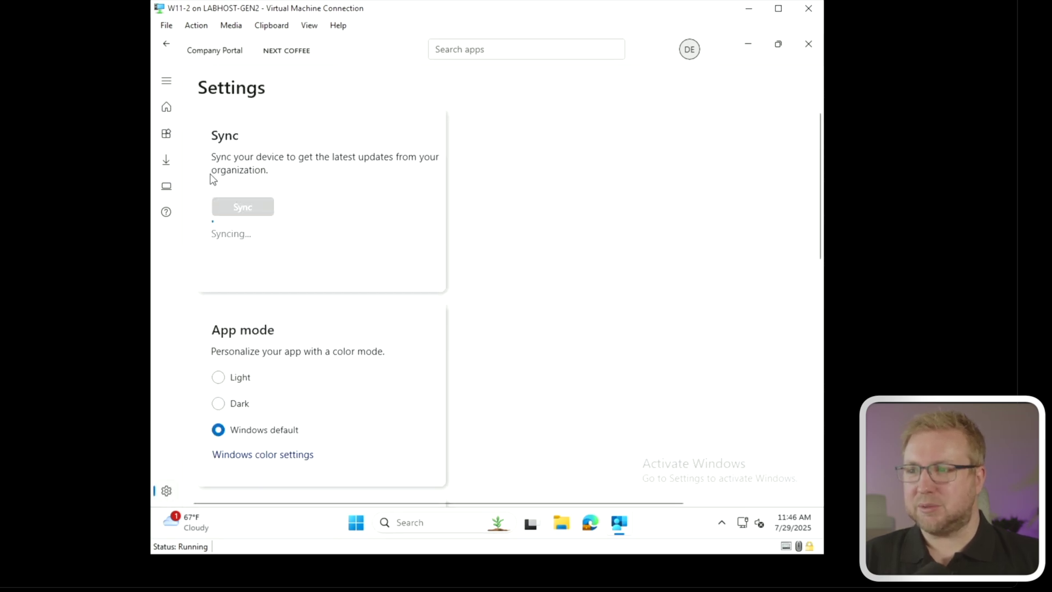
pyautogui.click(166, 135)
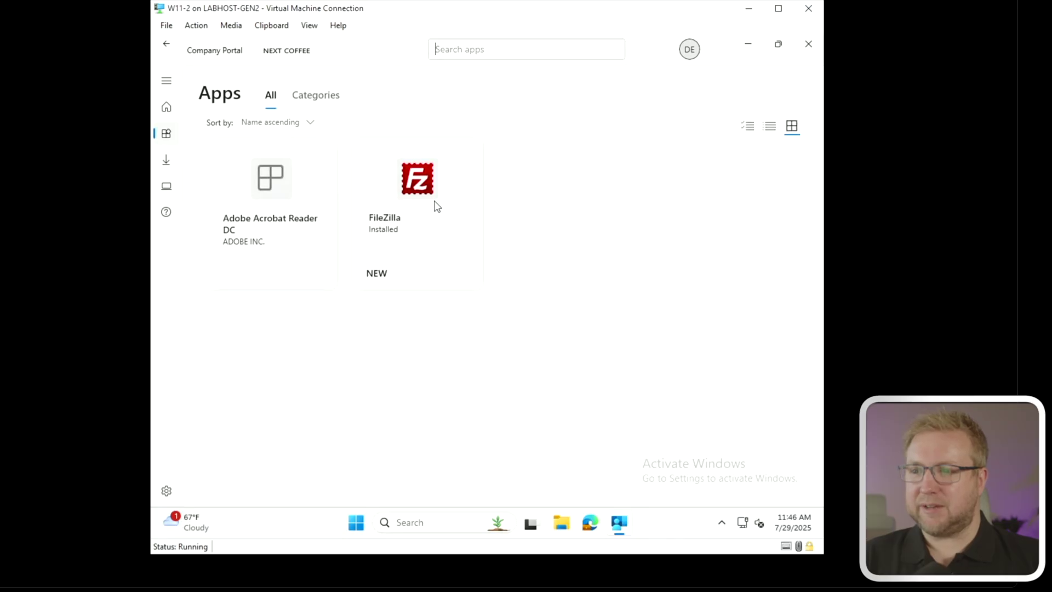
pyautogui.click(434, 207)
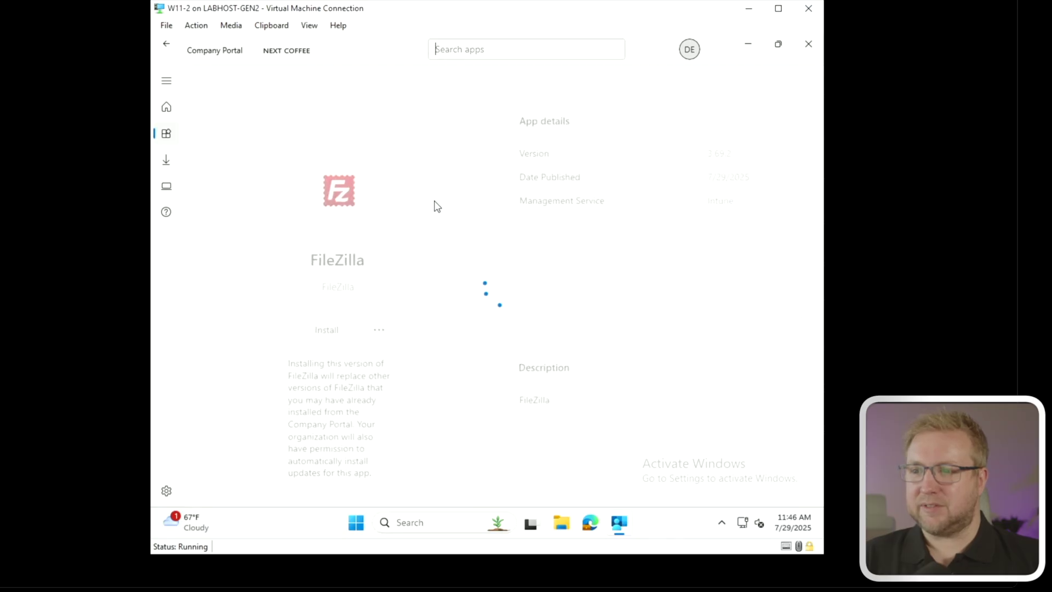
pyautogui.click(384, 334)
pyautogui.click(414, 307)
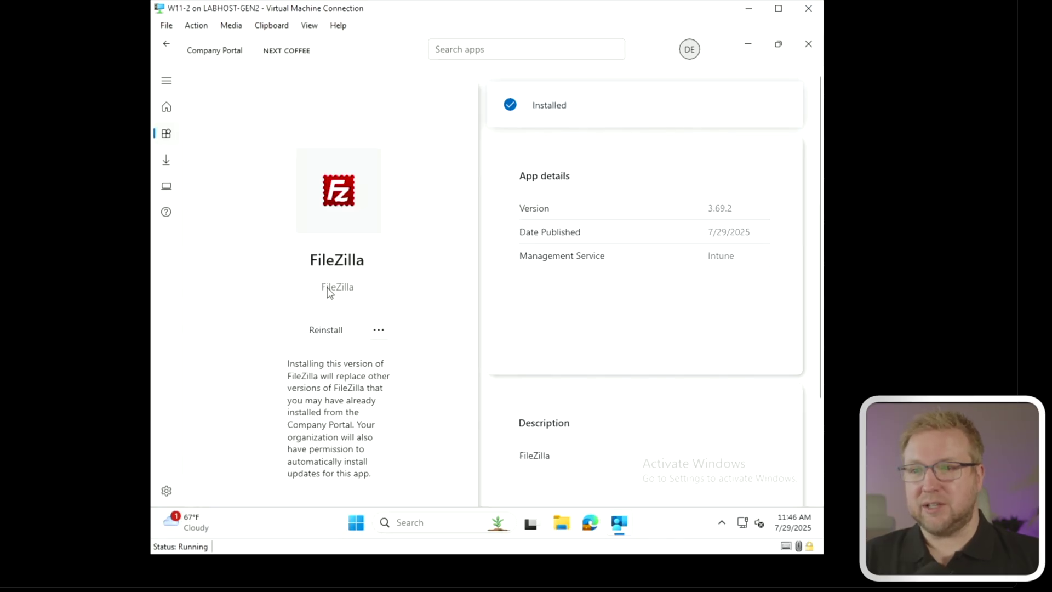